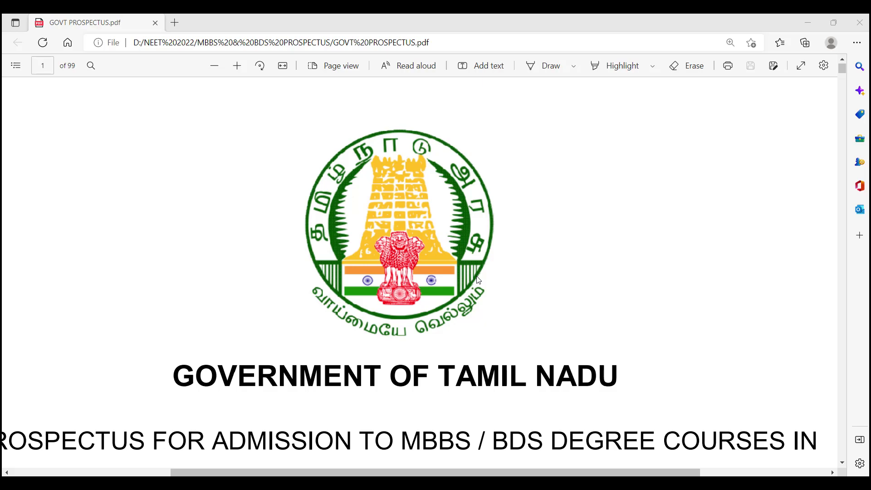
Look through the opening pages of the Tamil Nadu MBBS/BDS admission prospectus, from the cover page onward
scroll(478, 280, "down", 20)
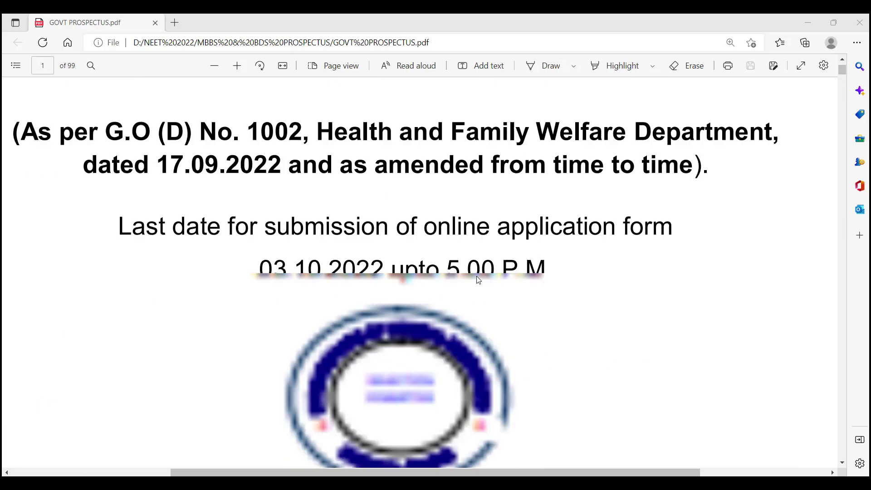
scroll(479, 280, "down", 10)
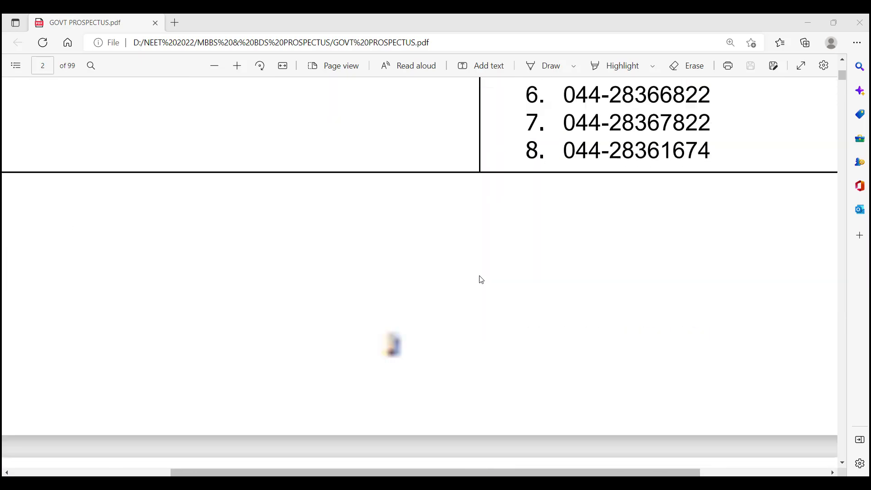
scroll(575, 174, "down", 4)
scroll(551, 272, "down", 8)
scroll(550, 227, "down", 3)
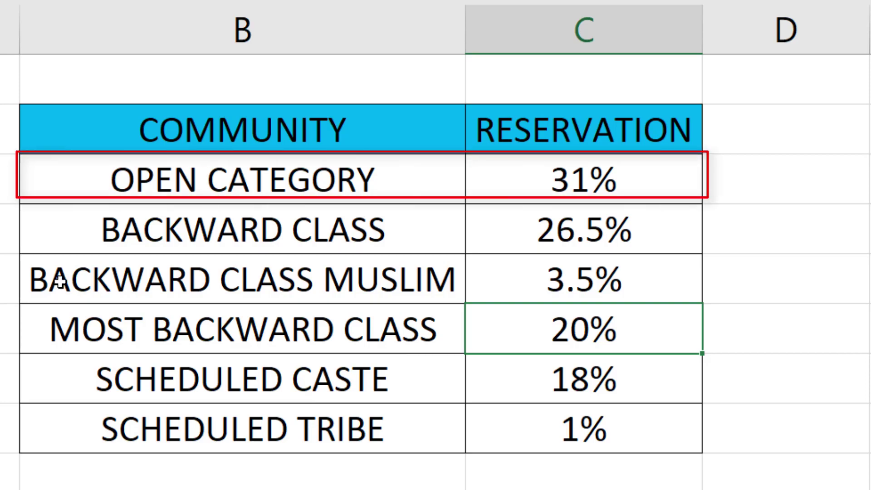
Go through the reservation percentage of each community in the table, from open category down to scheduled tribe
left_click(568, 178)
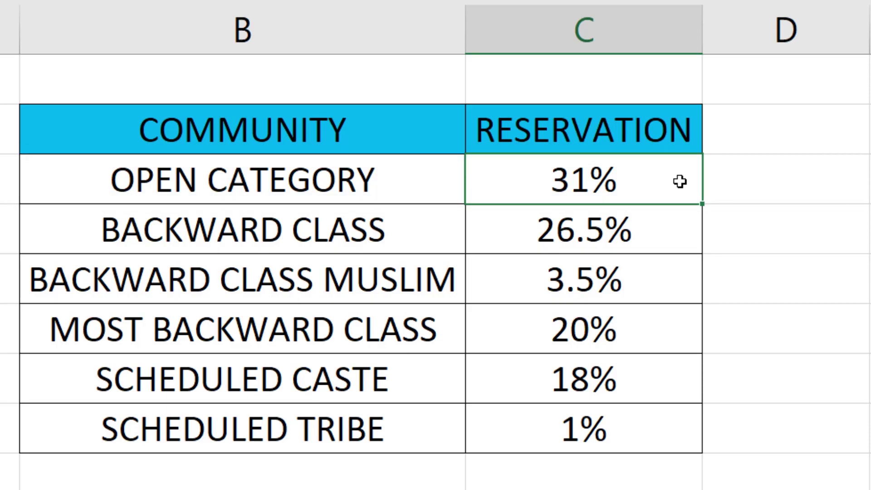
left_click(298, 222)
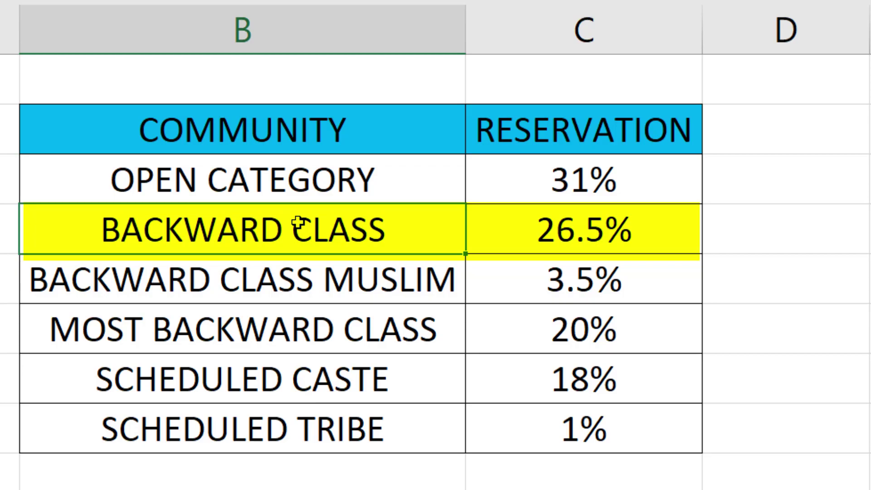
left_click(645, 245)
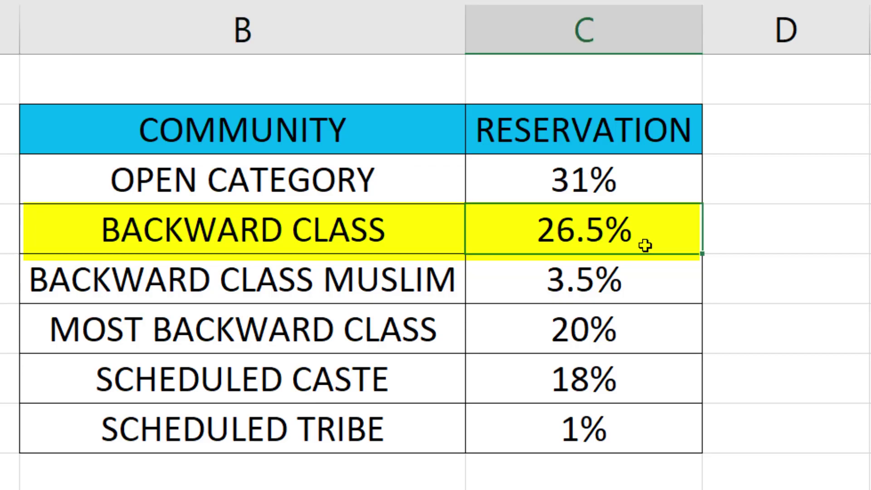
left_click(349, 282)
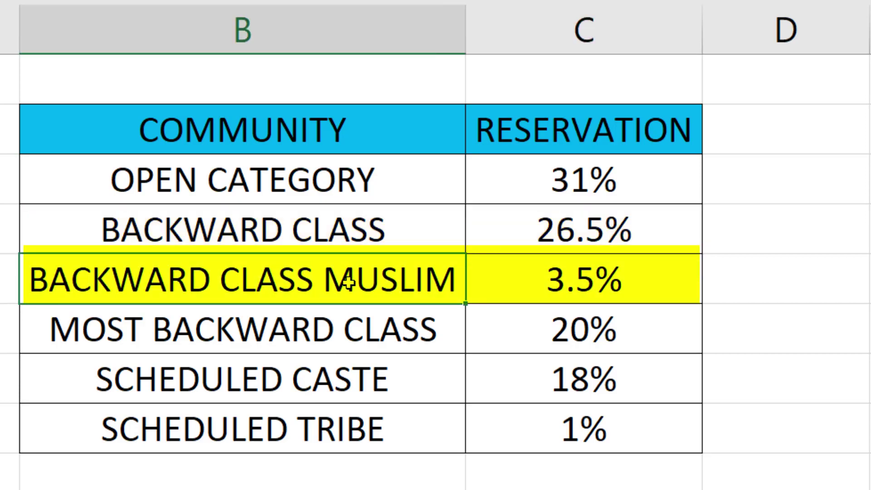
left_click(587, 268)
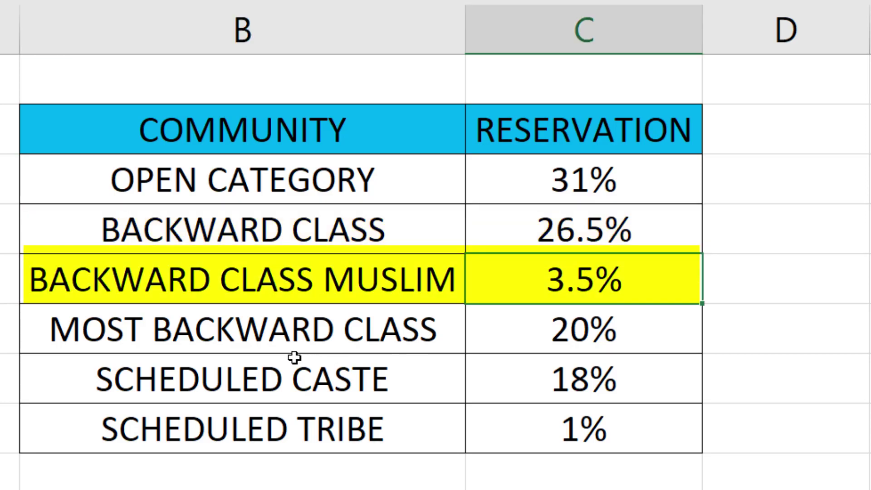
left_click(279, 338)
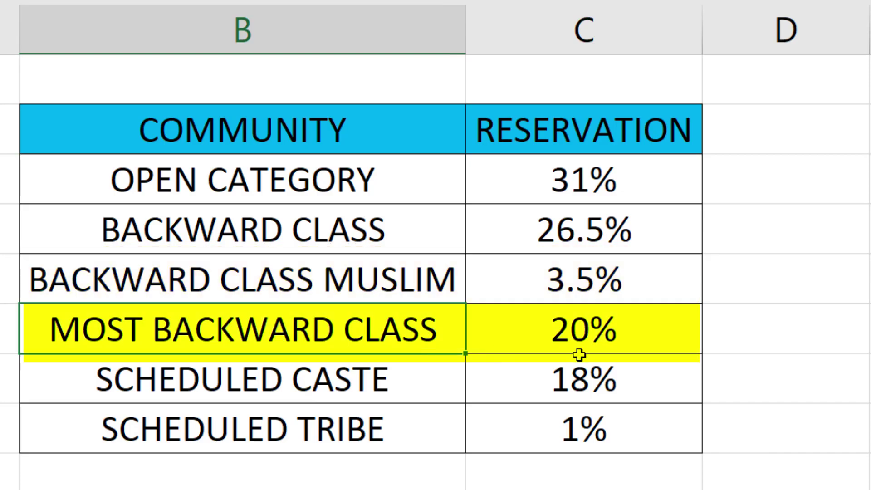
left_click(590, 337)
left_click(267, 367)
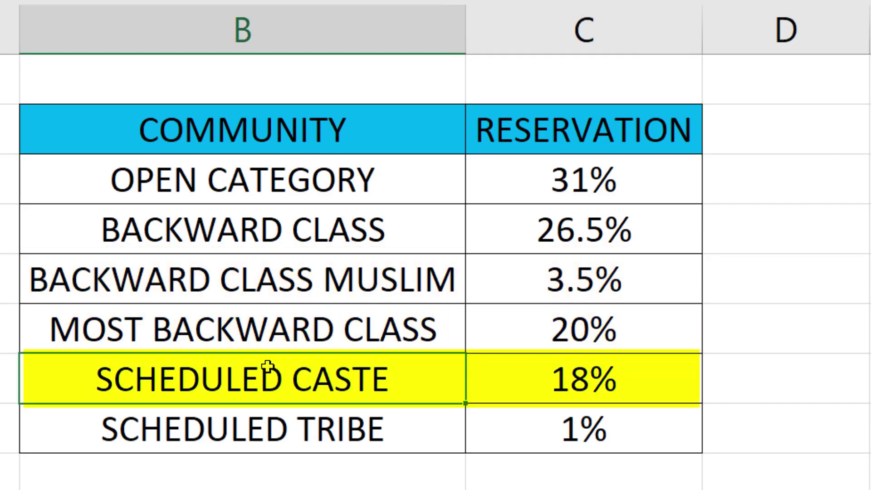
left_click(559, 381)
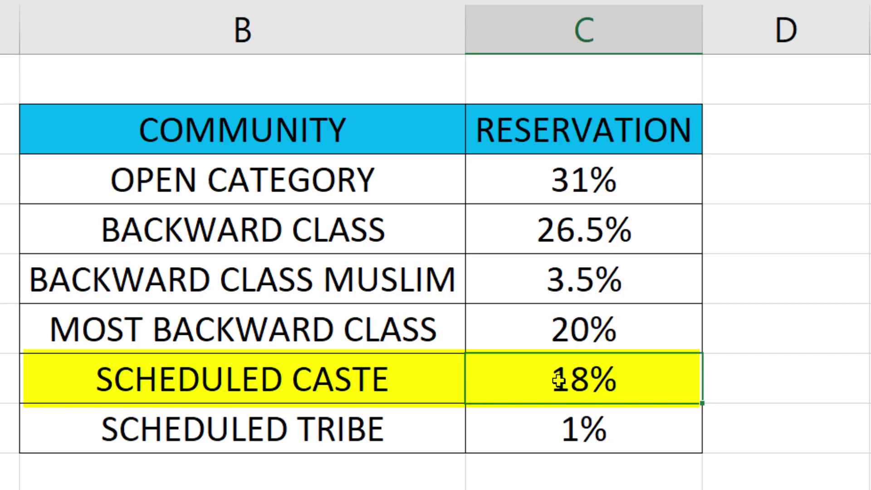
left_click(399, 434)
left_click(512, 410)
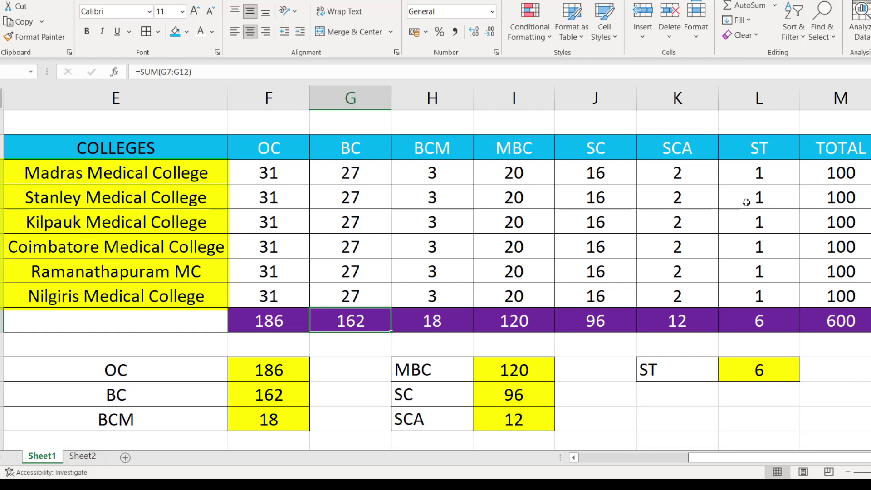
Examine the total seats of Madras Medical College and the grand total across all listed colleges
key("ctrl+z")
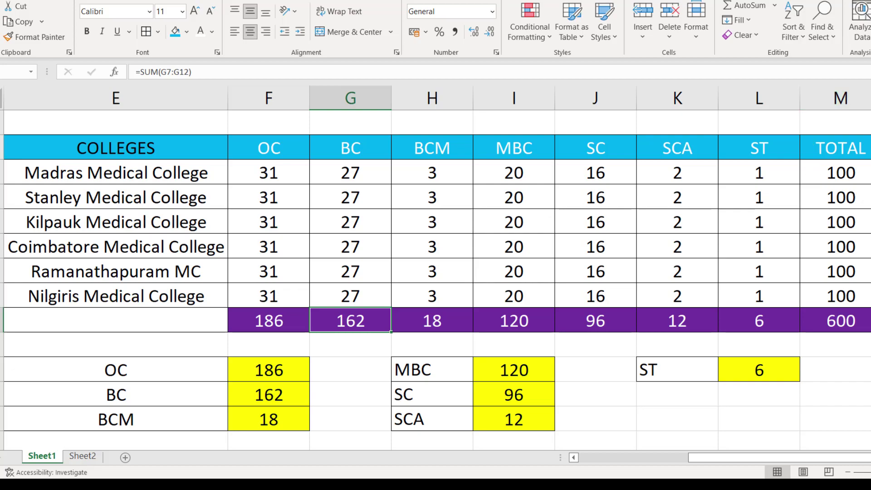
left_click(837, 169)
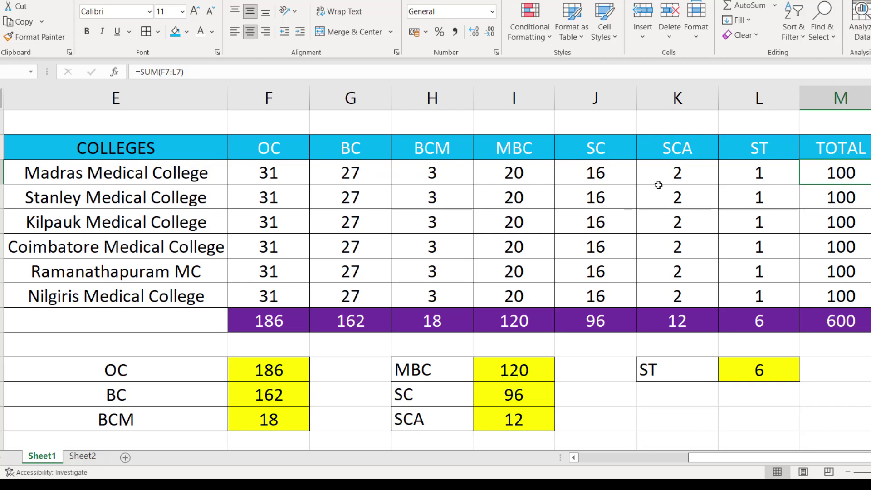
left_click(846, 322)
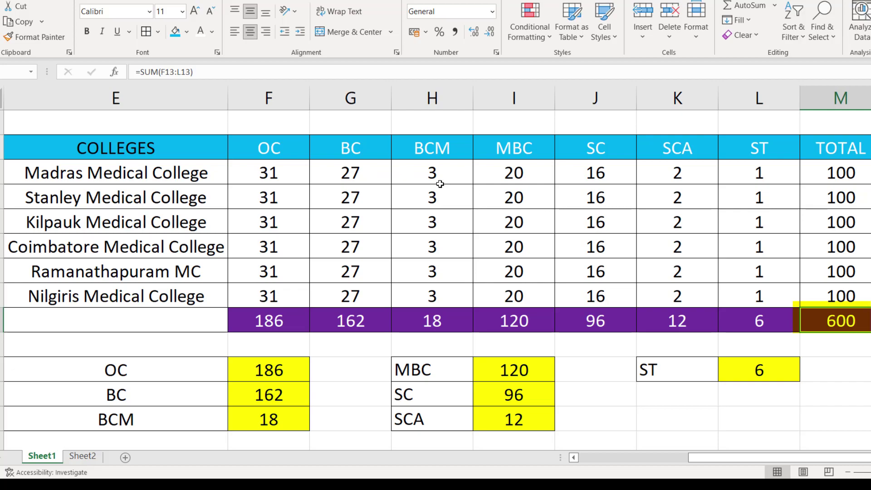
Review the community headings of the college seat table and check them against the reservation percentages in Sheet2
left_click(279, 153)
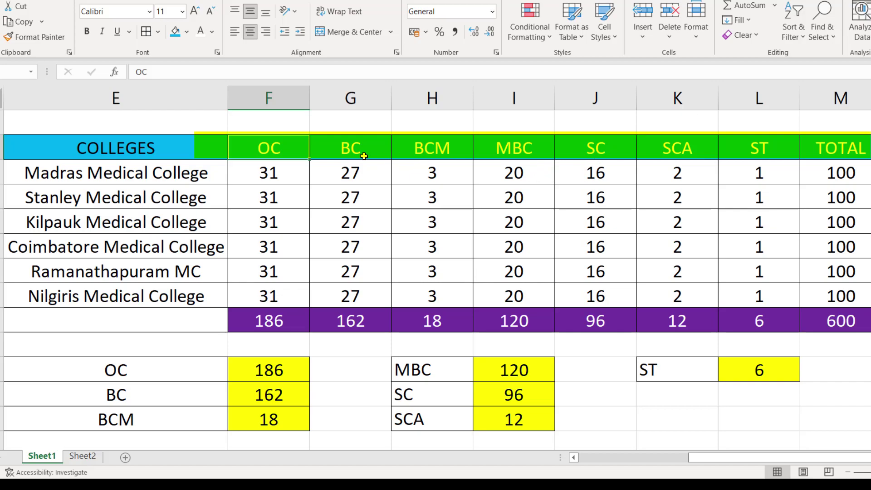
left_click(343, 152)
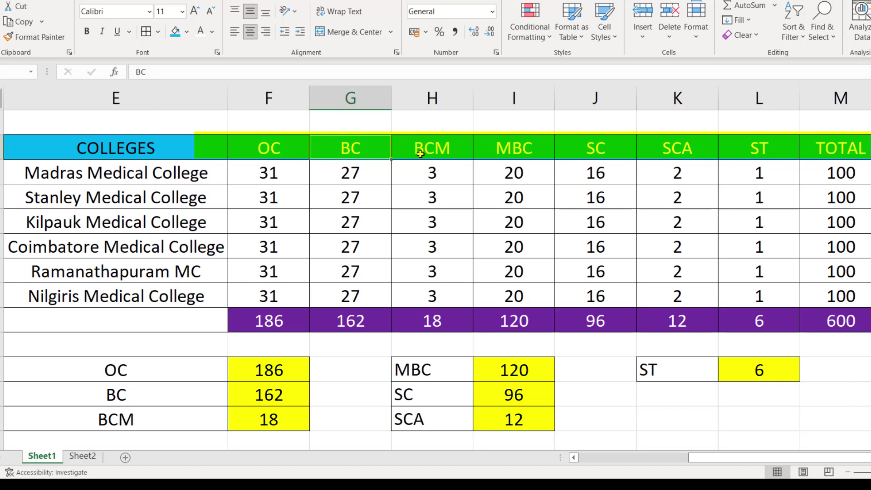
left_click(432, 156)
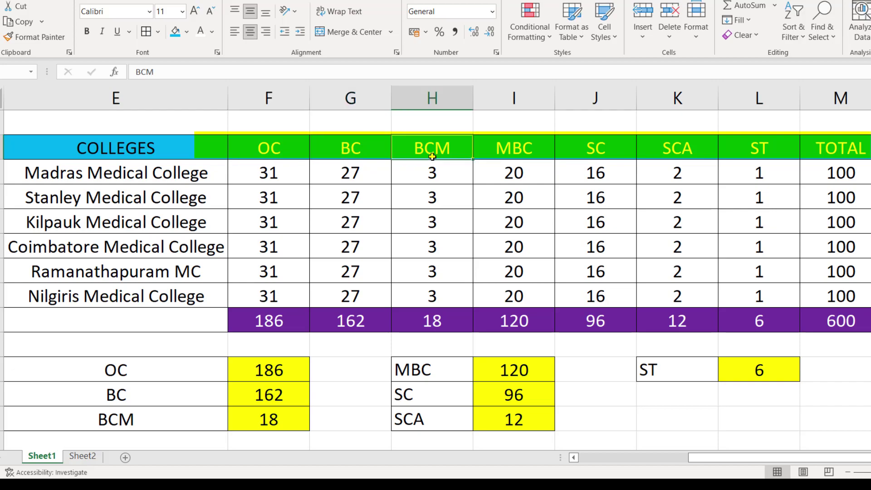
left_click(823, 176)
left_click(89, 457)
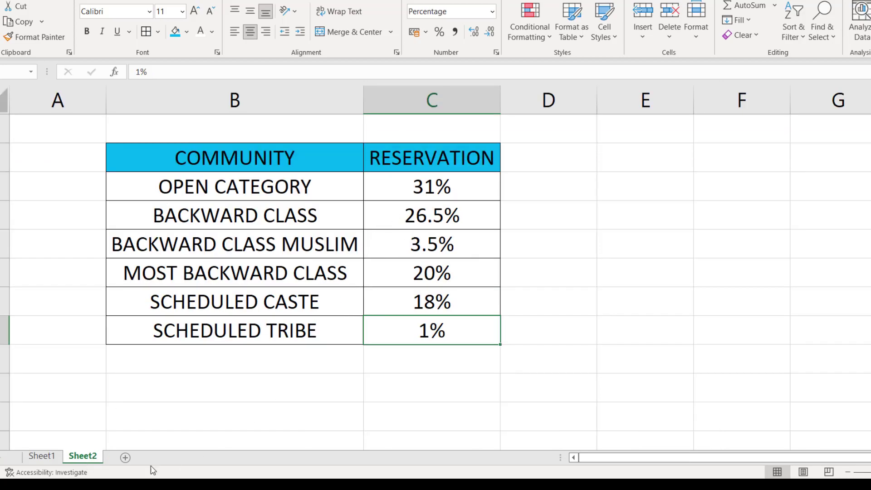
left_click(49, 455)
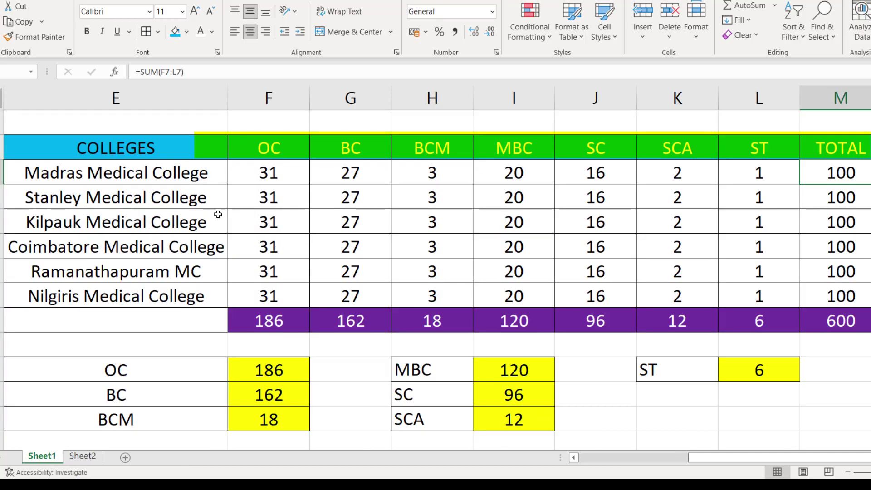
Examine the Madras Medical College seat allotment for each community, from OC through ST
left_click(290, 175)
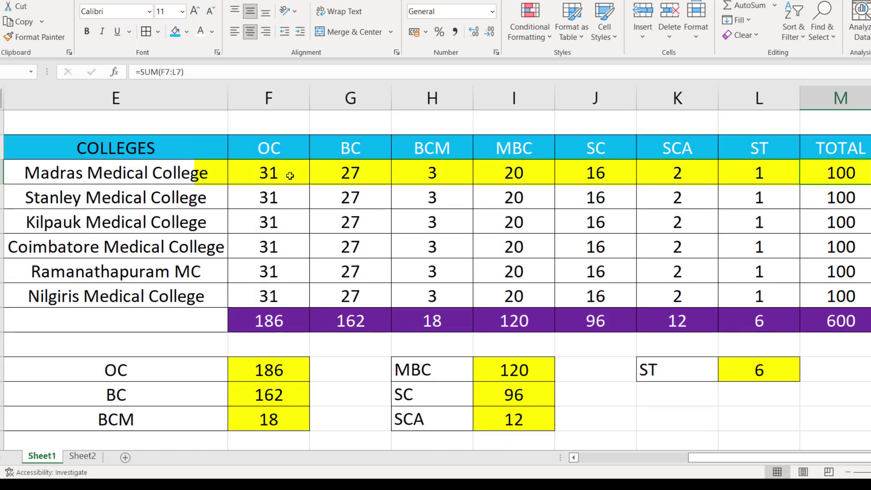
left_click(353, 175)
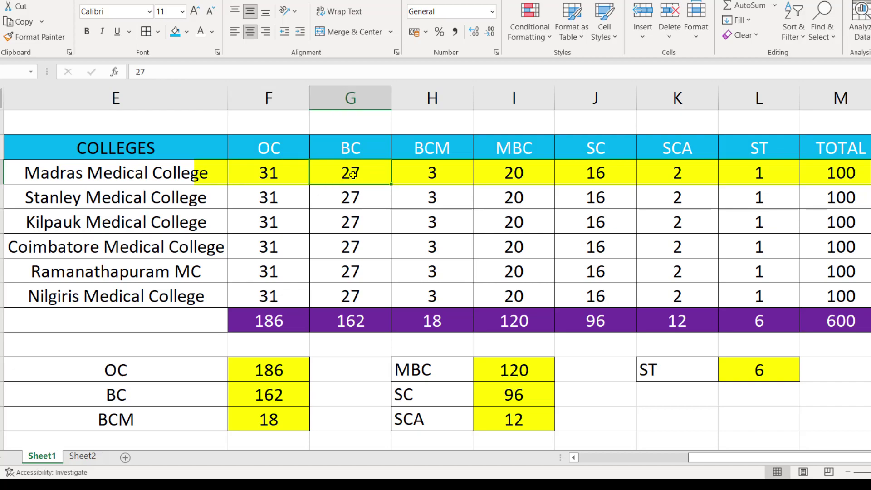
left_click(445, 172)
left_click(477, 176)
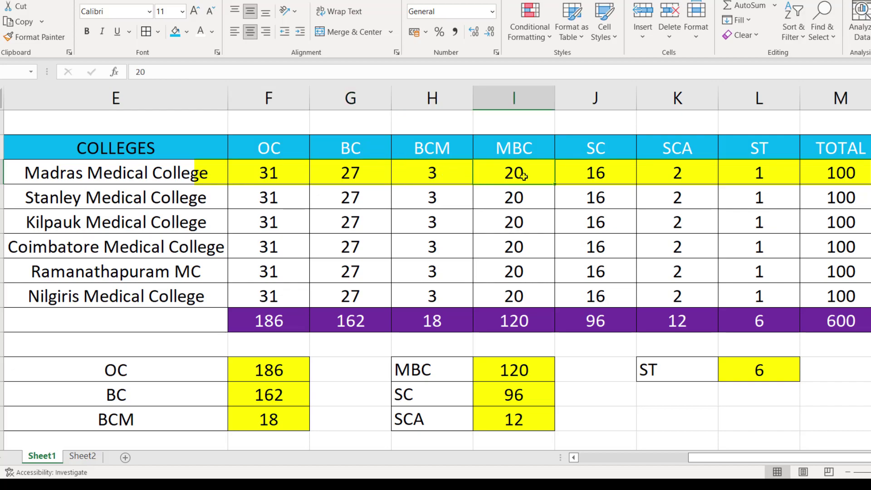
left_click(605, 171)
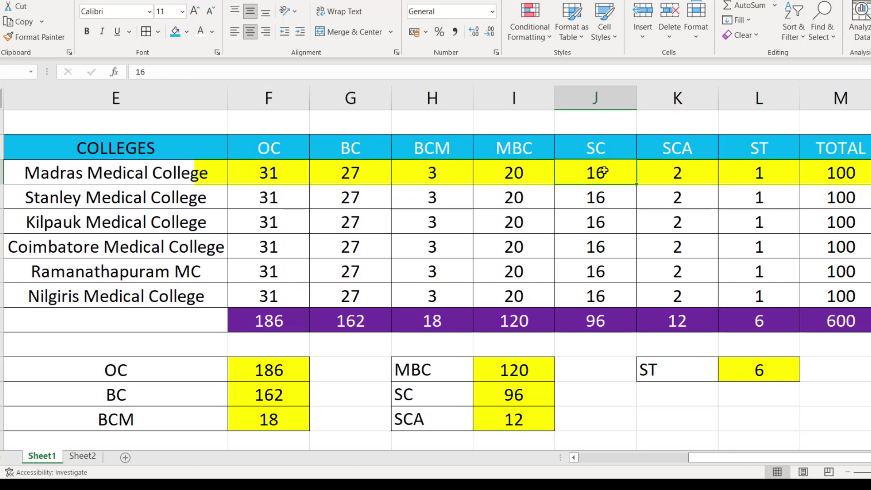
left_click(682, 164)
left_click(752, 173)
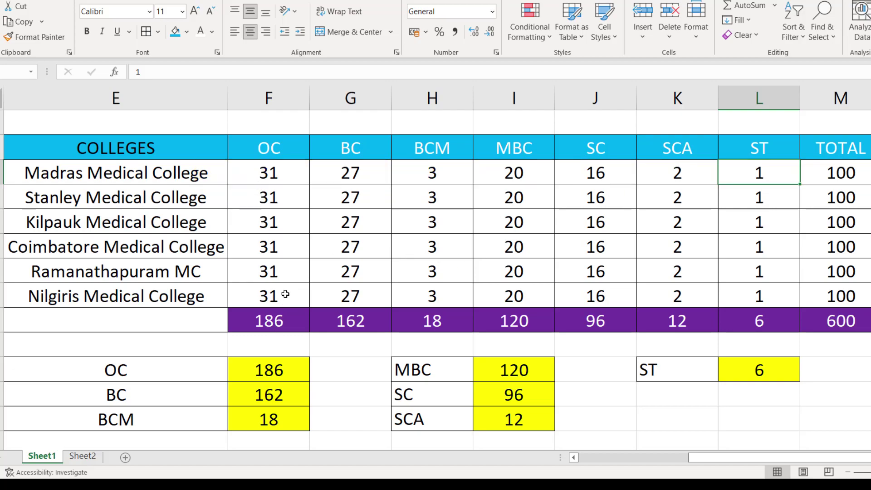
Inspect the summed seats of all six colleges for each community, from OC through ST
left_click(271, 323)
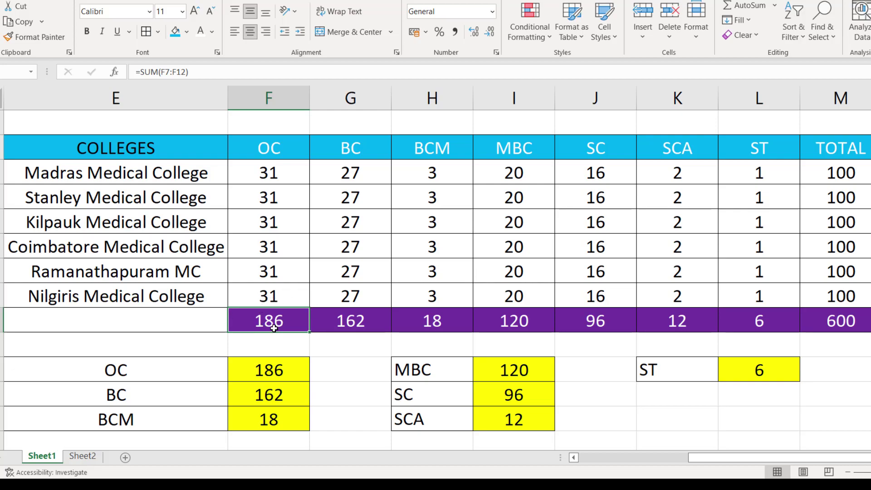
left_click(351, 321)
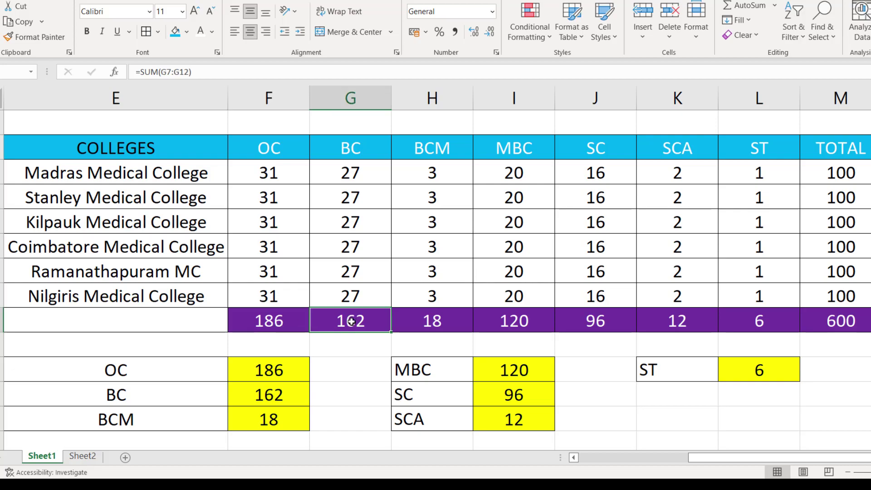
left_click(429, 312)
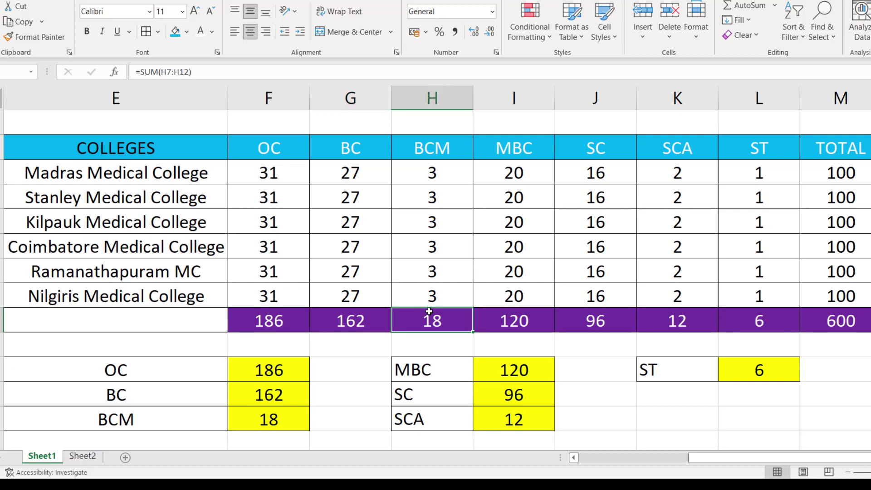
left_click(505, 322)
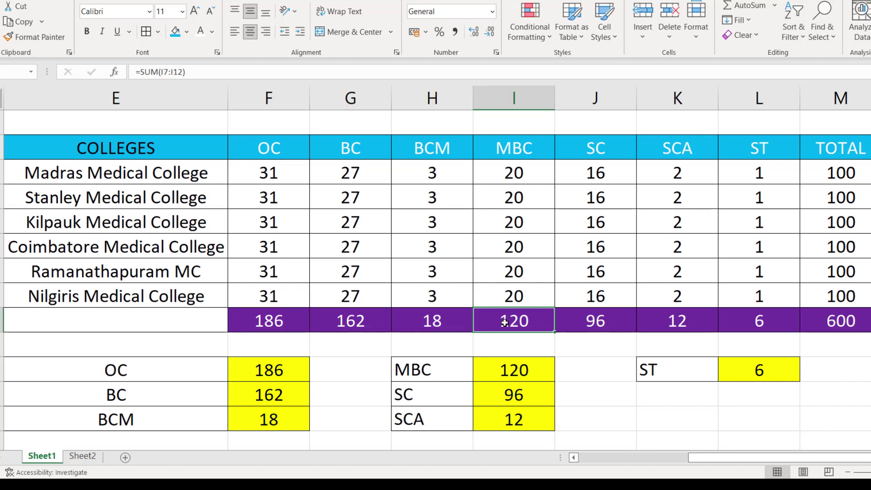
left_click(607, 319)
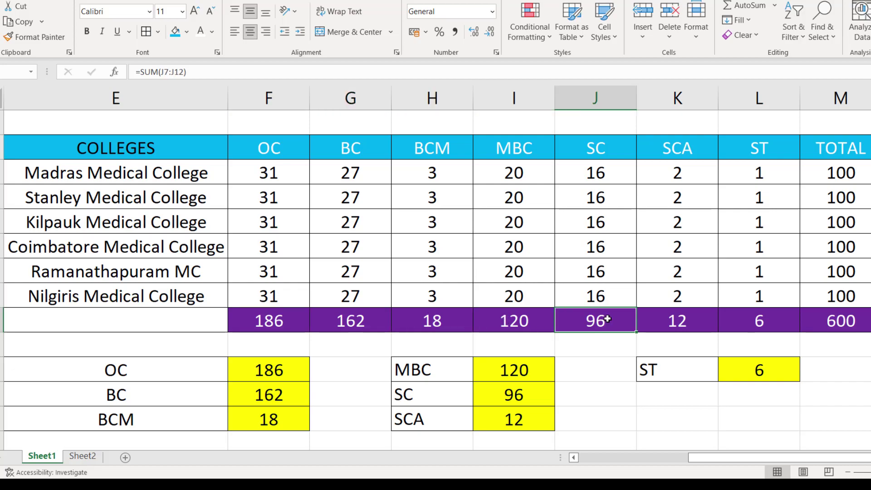
left_click(700, 313)
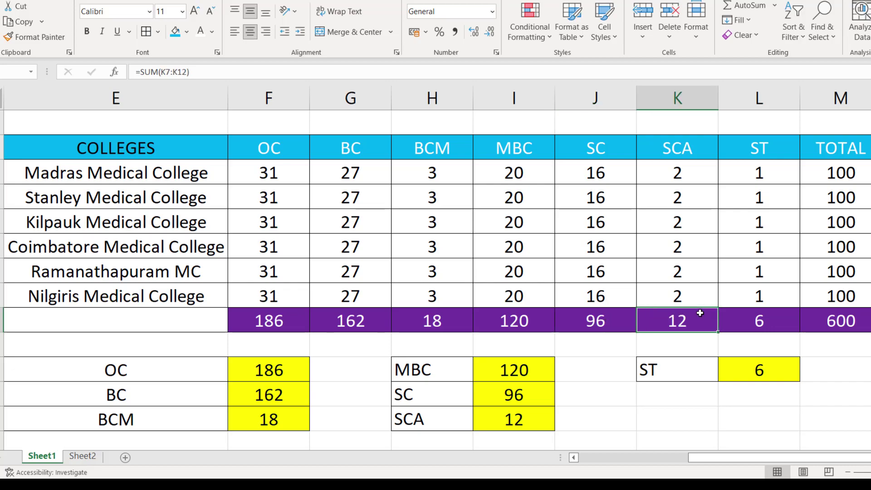
left_click(734, 317)
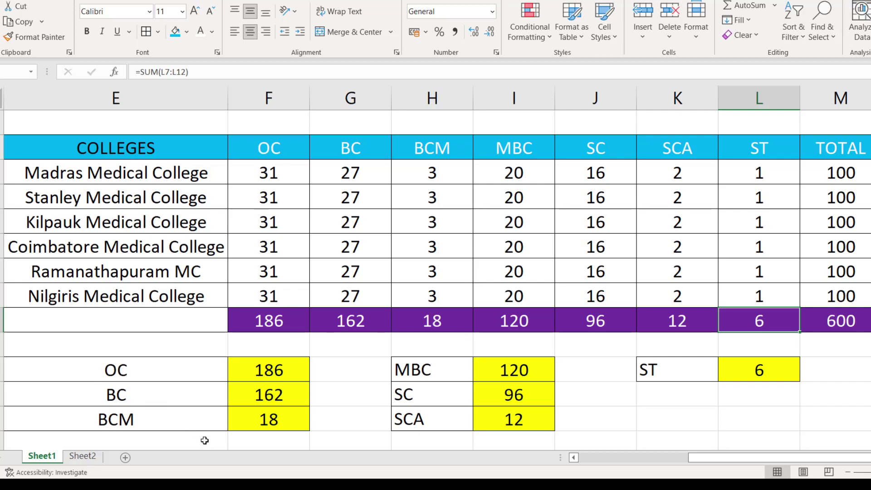
Switch to the NEET rank list workbook and show the start of the list at rank 1
left_click(216, 484)
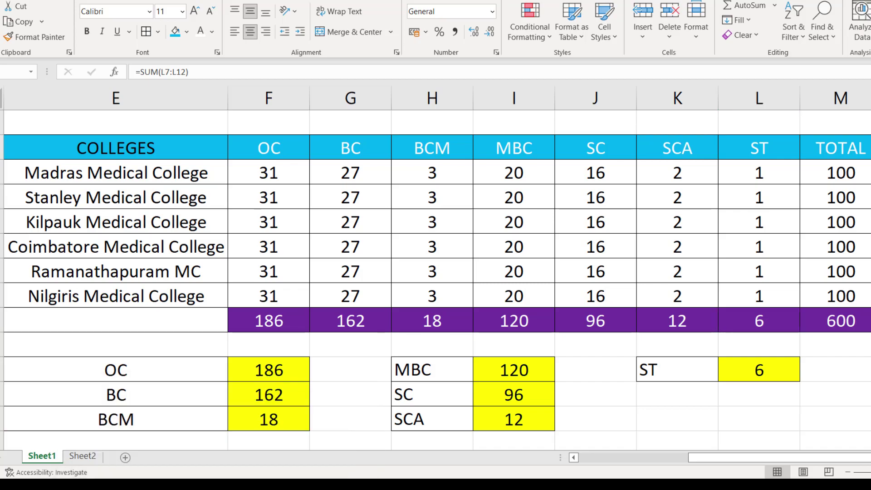
left_click(285, 431)
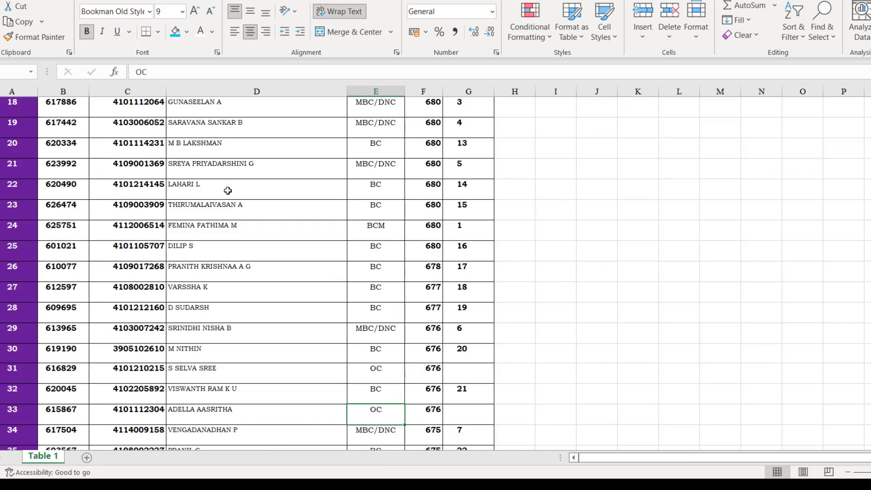
scroll(228, 190, "up", 6)
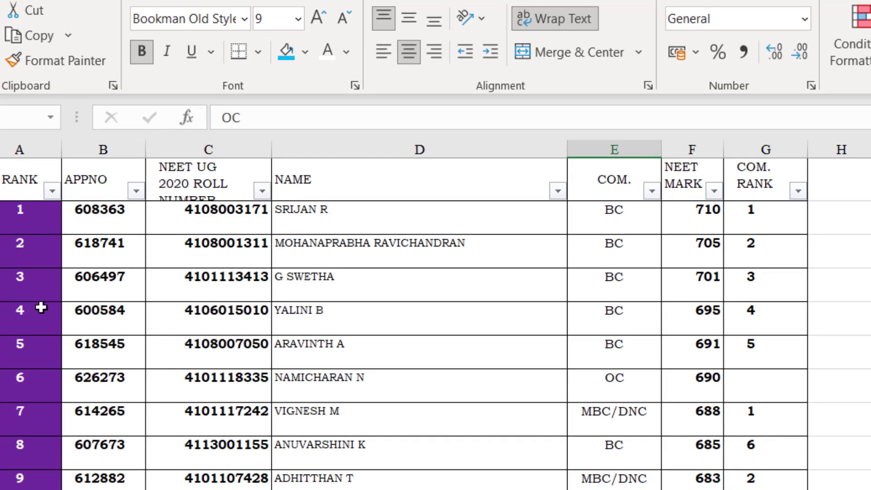
Examine the rank 1 candidate's entry across every column, from rank and application number through NEET mark and community rank
left_click(14, 219)
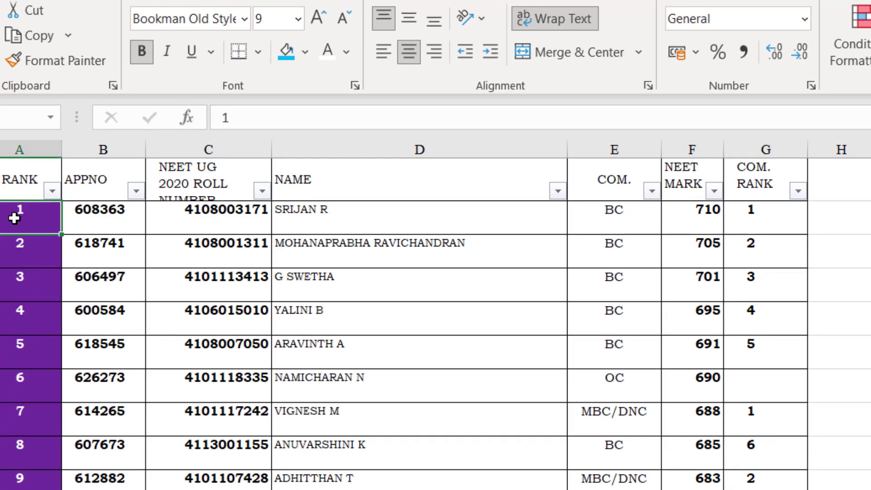
left_click(80, 225)
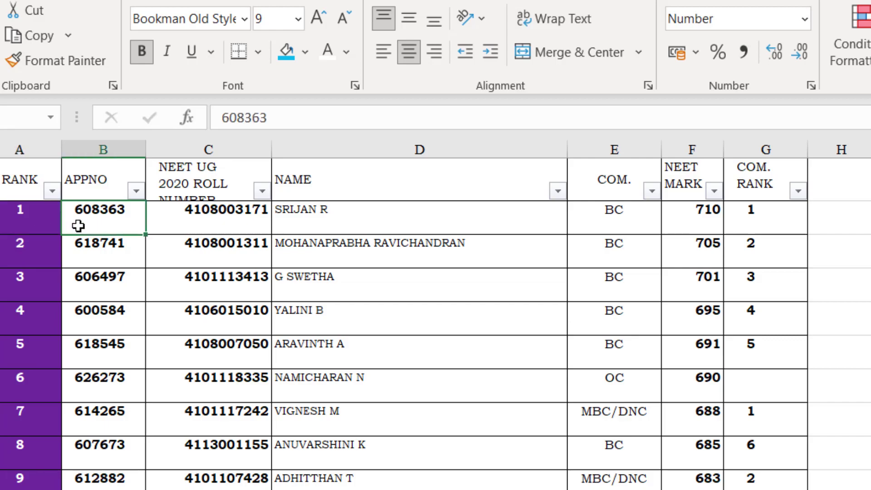
left_click(226, 220)
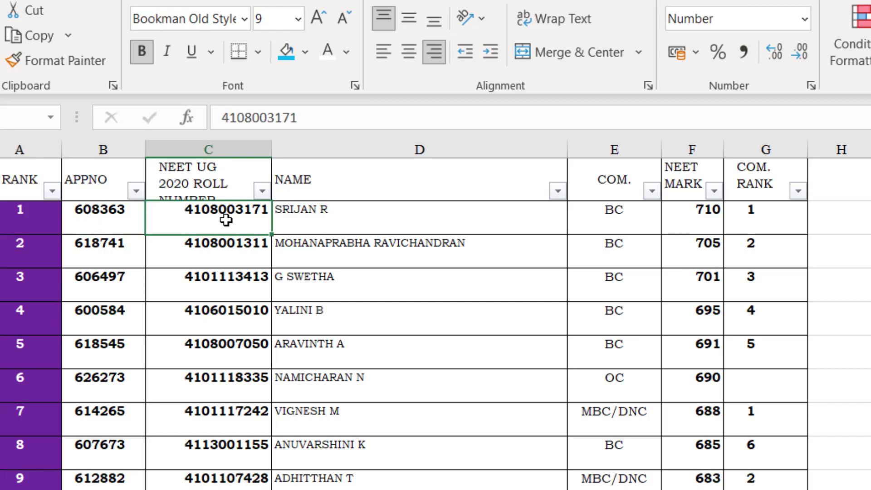
left_click(422, 227)
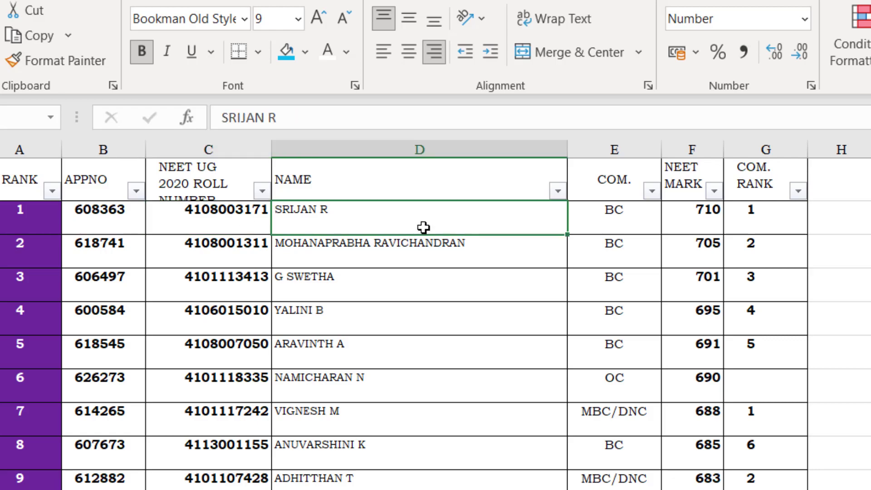
left_click(575, 220)
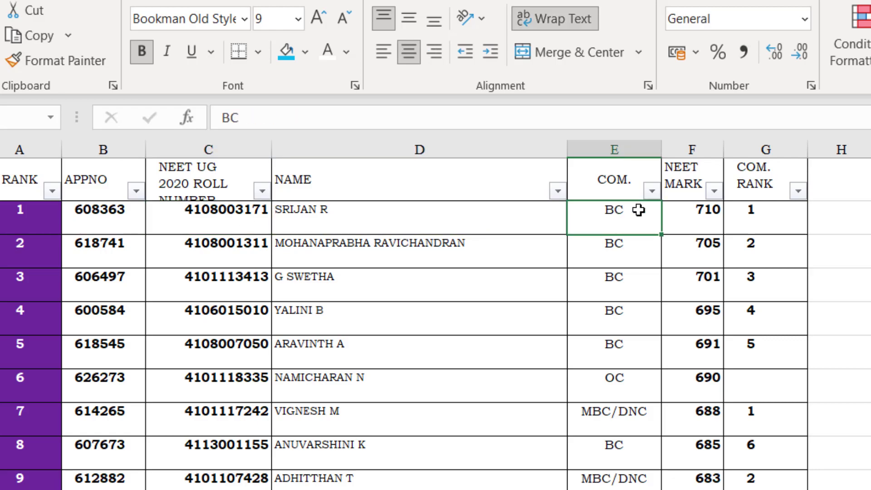
left_click(686, 209)
left_click(766, 208)
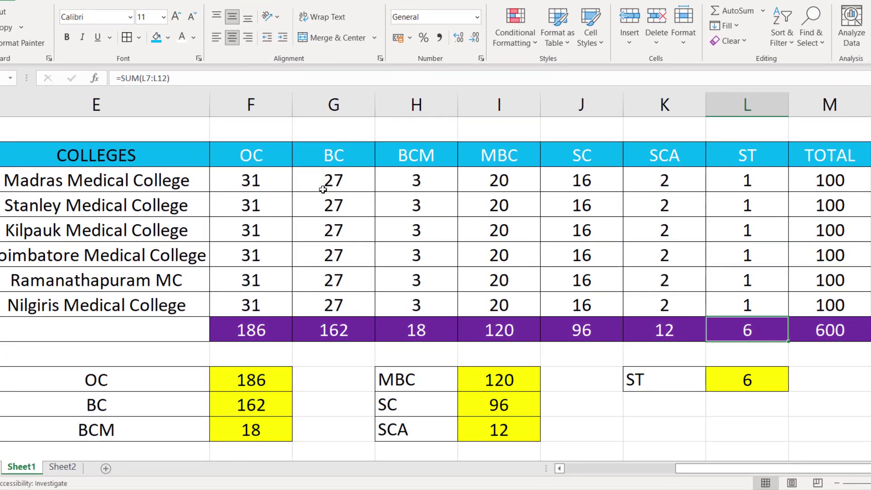
Switch to the college seat table and review the summed OC, BCM and MBC seats, returning to the OC total
left_click(237, 324)
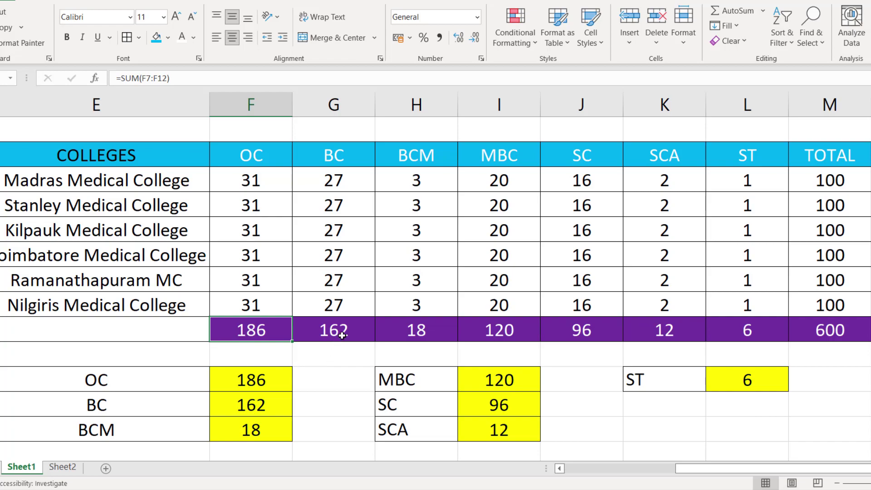
left_click(425, 330)
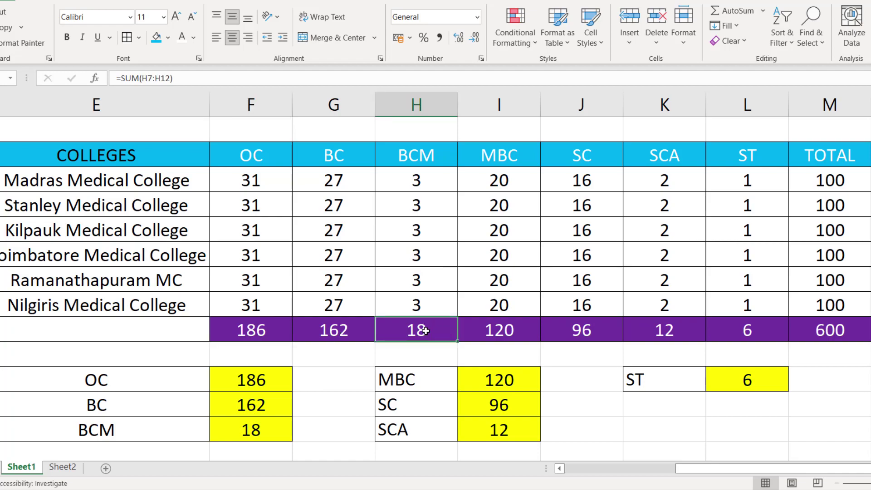
left_click(502, 333)
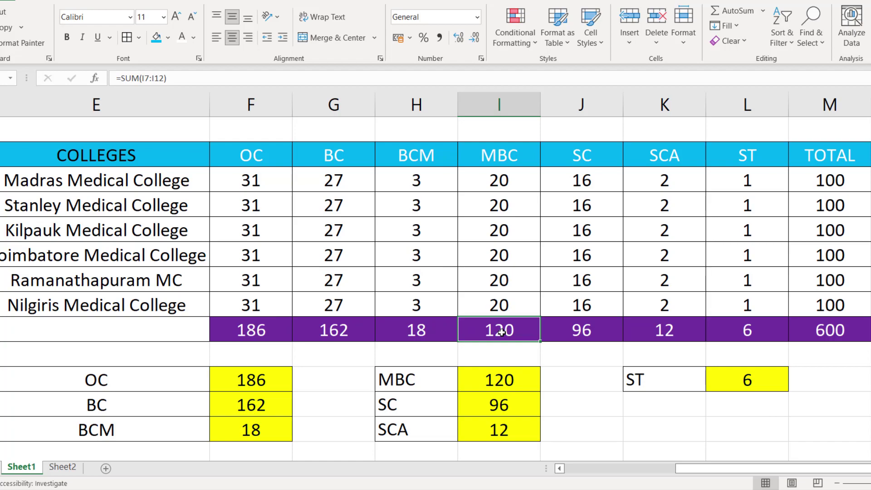
left_click(238, 329)
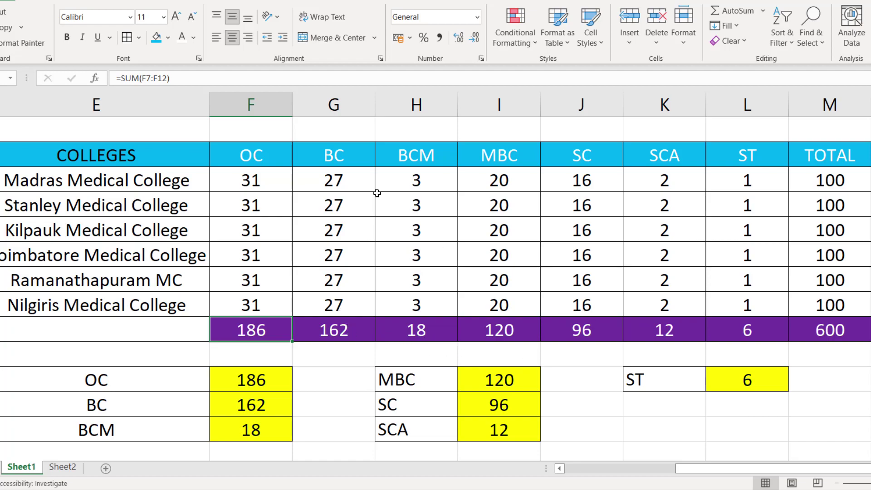
left_click(377, 135)
left_click_drag(377, 135, 398, 151)
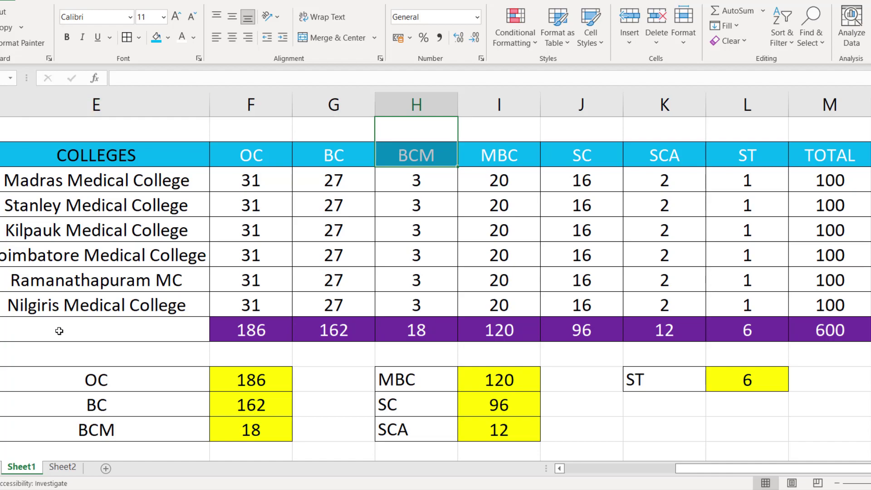
left_click(262, 325)
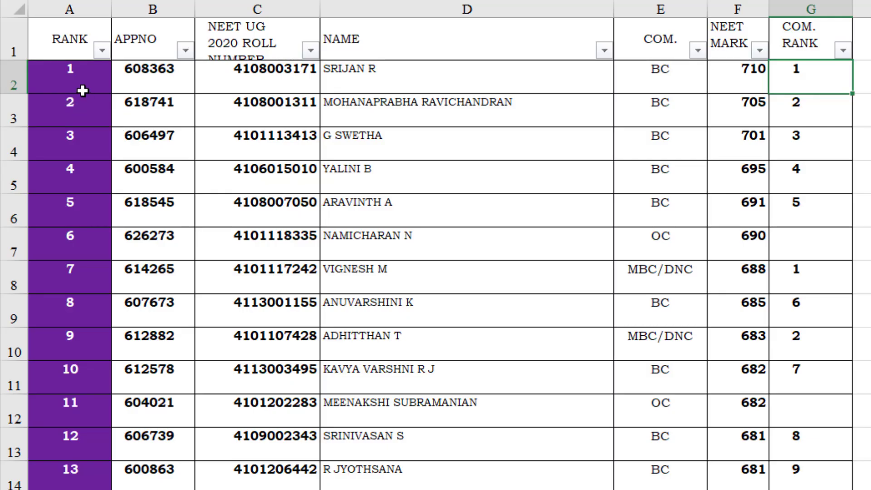
Review the NEET rank list from rank 1 down to rank 186, then return to its start
left_click(81, 89)
left_click(393, 78)
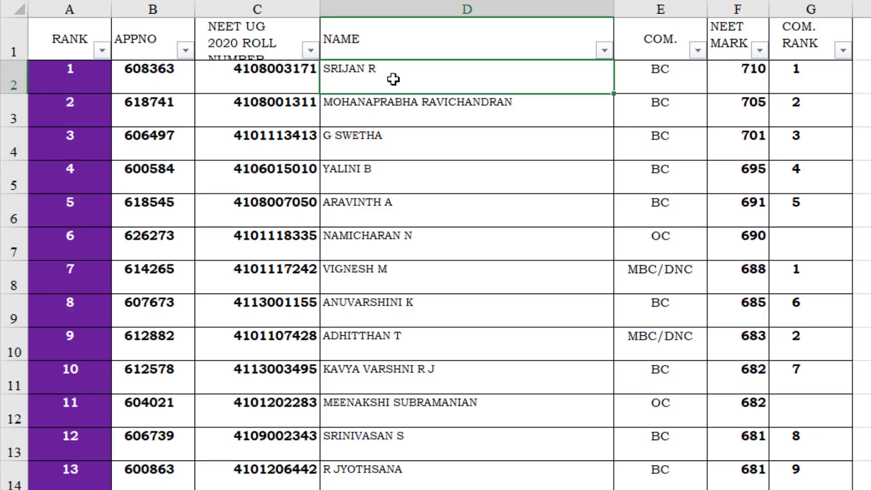
left_click(79, 85)
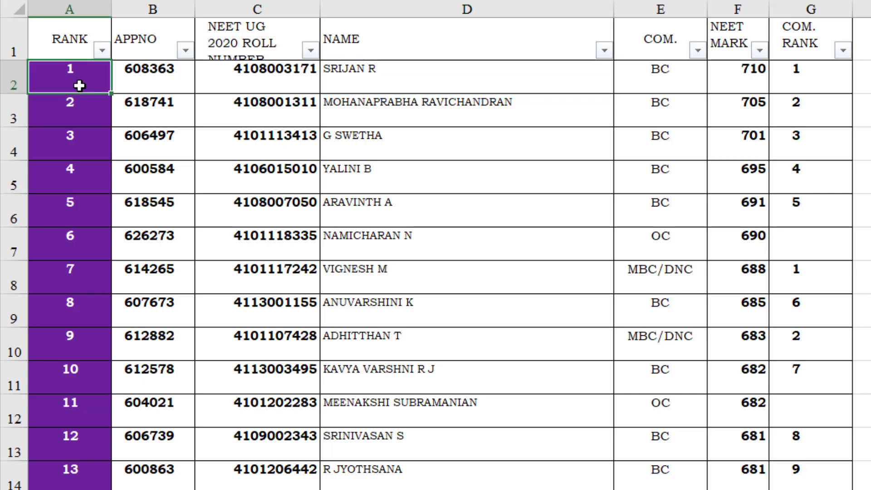
scroll(80, 86, "down", 20)
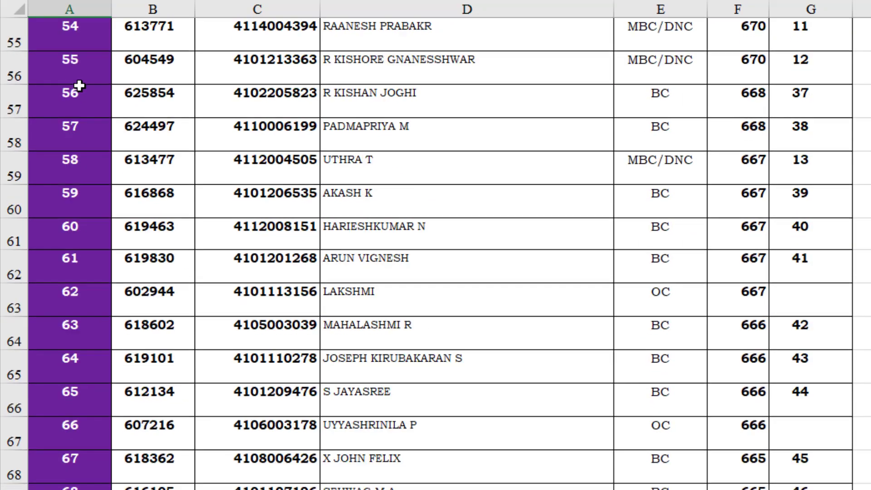
scroll(79, 86, "up", 7)
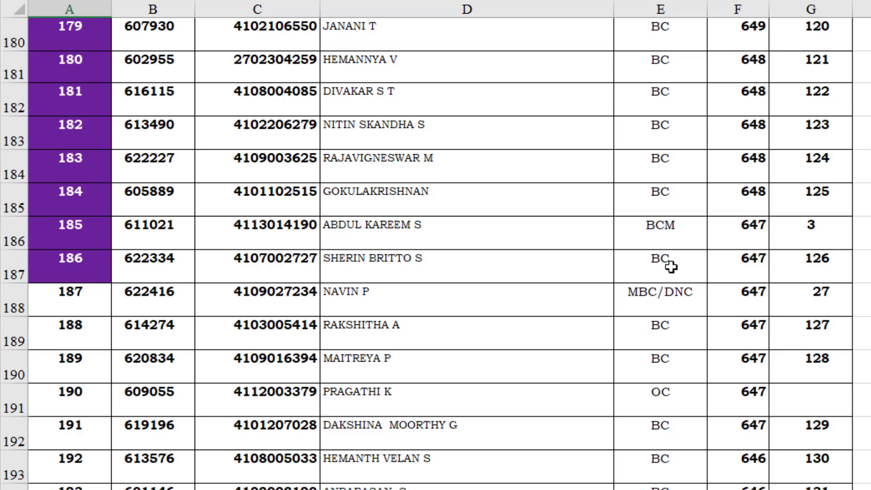
scroll(671, 267, "up", 20)
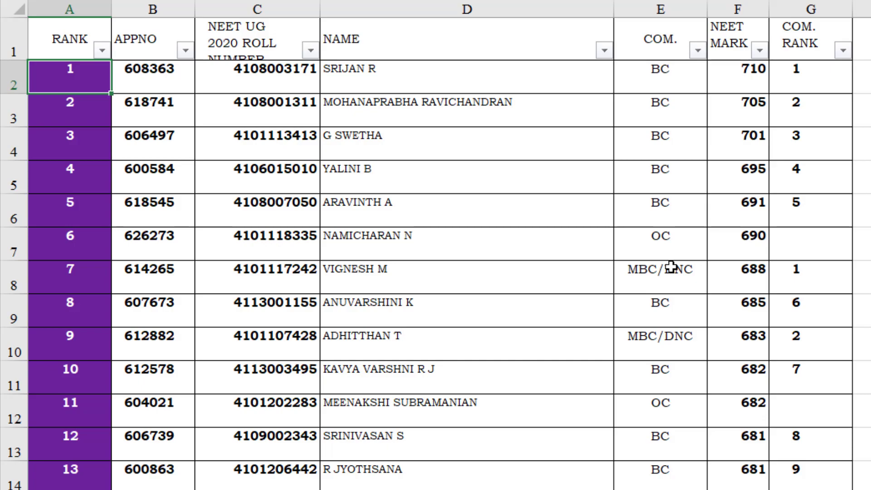
Compare the Madras Medical College OC seats with the top 31 ranks of the NEET rank list
scroll(671, 268, "down", 18)
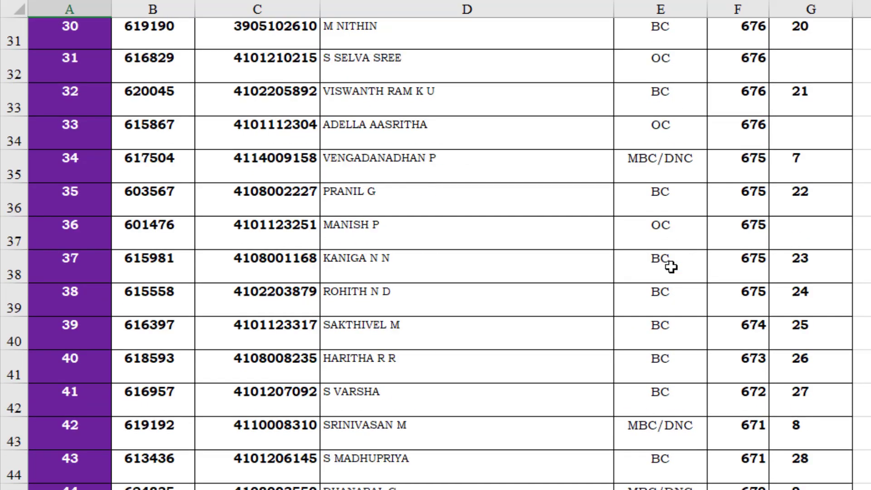
scroll(671, 268, "up", 18)
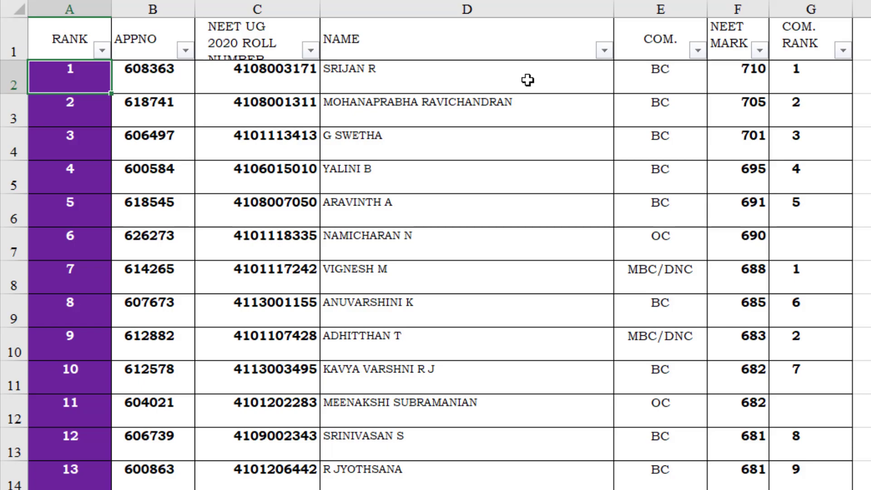
key("ctrl+Page_Down")
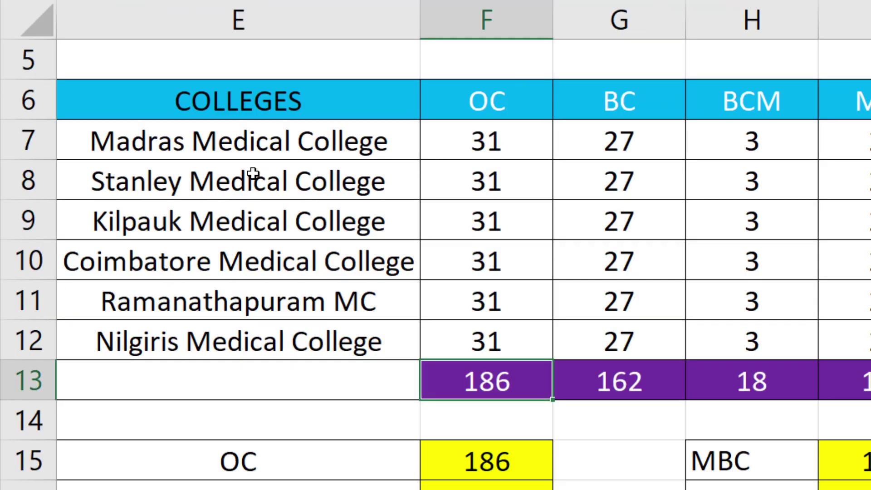
key("ctrl+Page_Up")
key("ctrl+Page_Down")
left_click(472, 141)
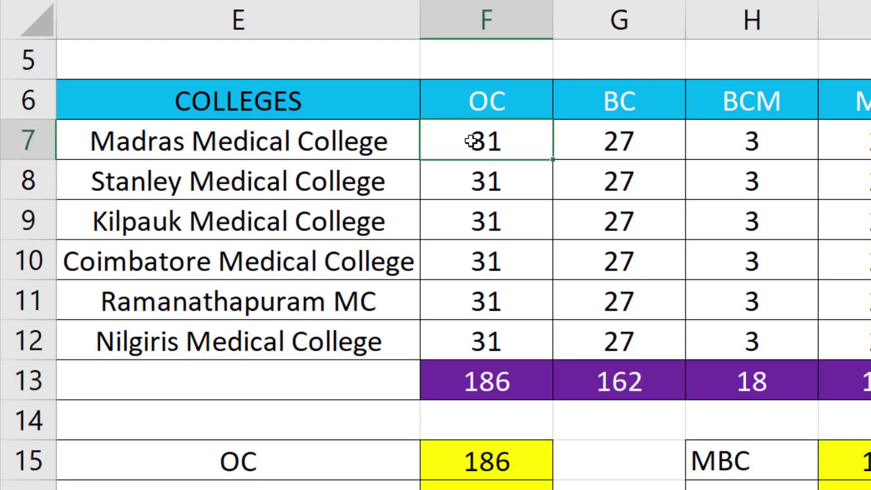
key("ctrl+Page_Up")
key("ctrl+Home")
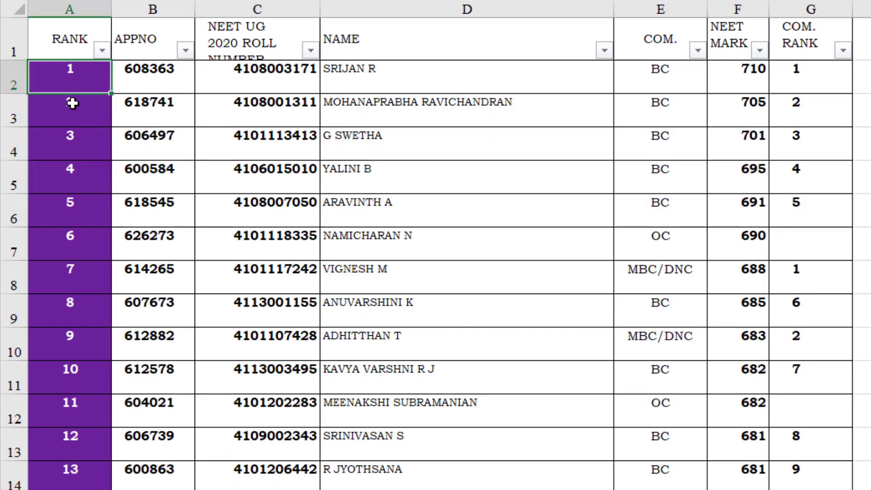
Locate rank 31 in the NEET rank list and select its entire row
scroll(74, 79, "down", 5)
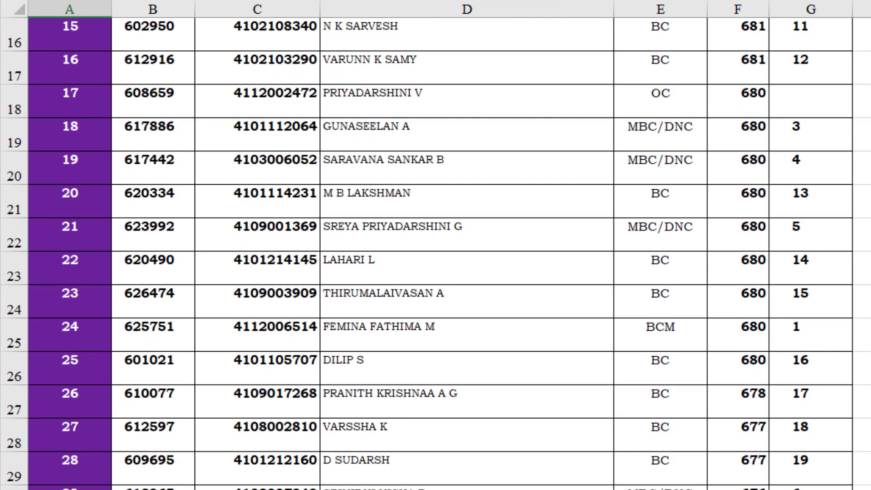
key("Right")
key("Right")
key("Right")
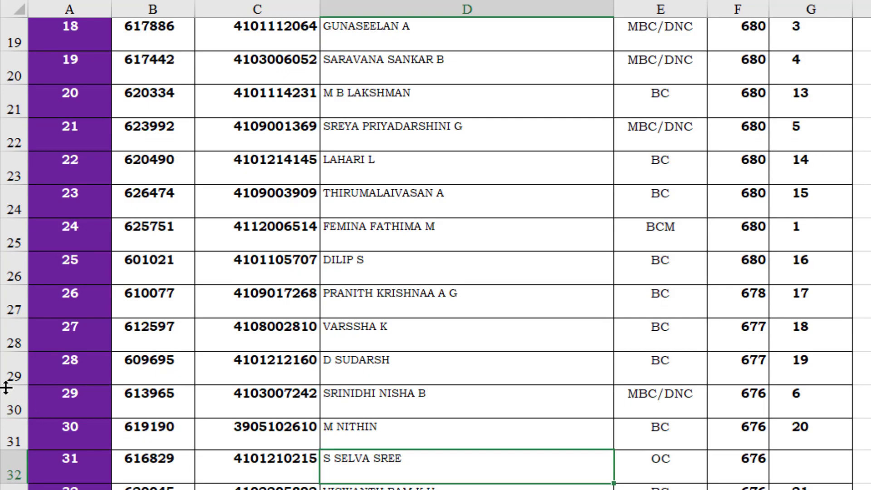
left_click(7, 468)
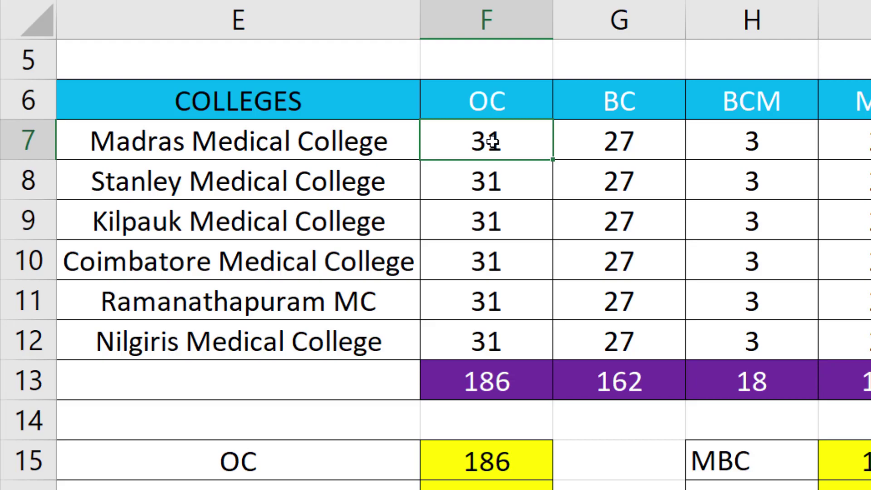
Set the Madras Medical College OC seats to 0 and review the BC, BCM and MBC seats in the yellow summary
type("0")
key("Return")
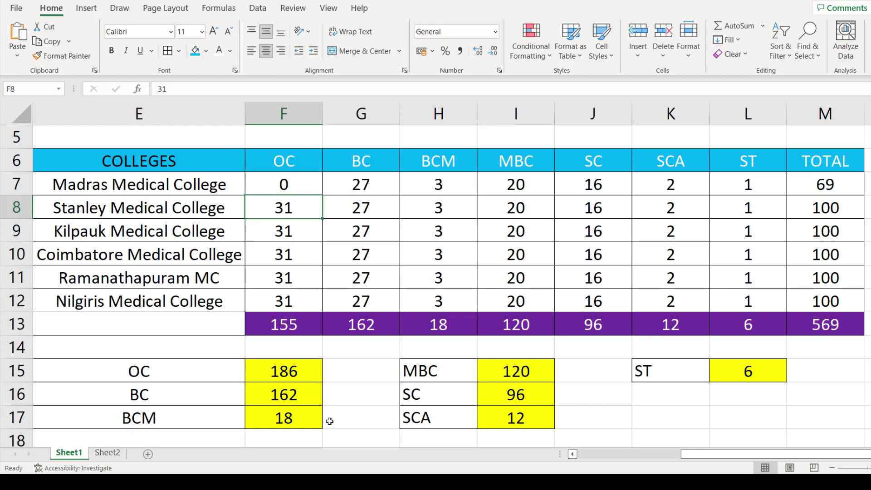
left_click(301, 394)
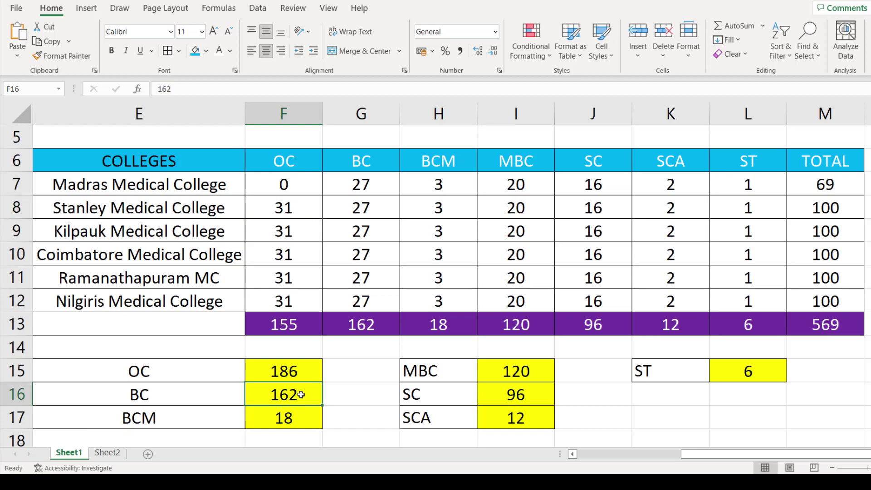
left_click(282, 419)
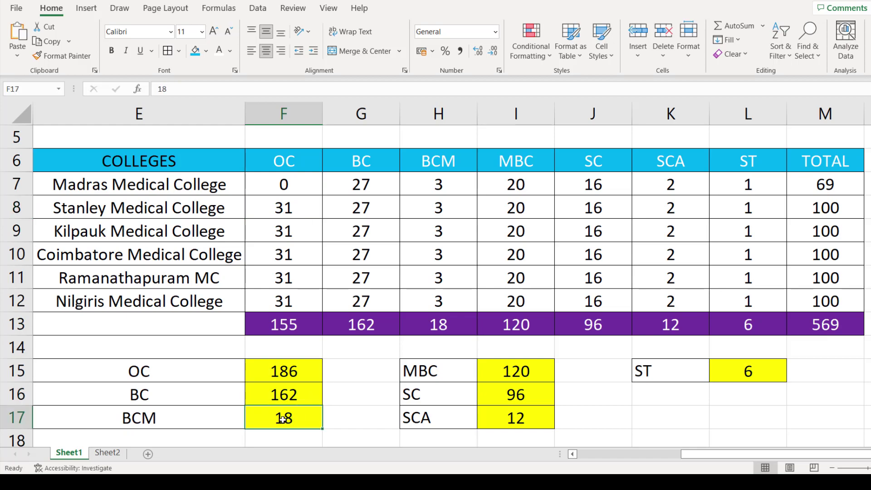
left_click(503, 373)
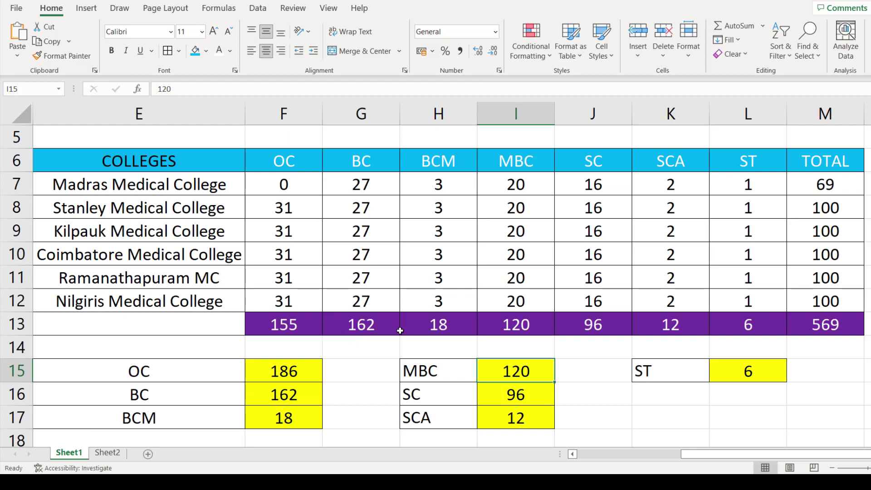
left_click(340, 333)
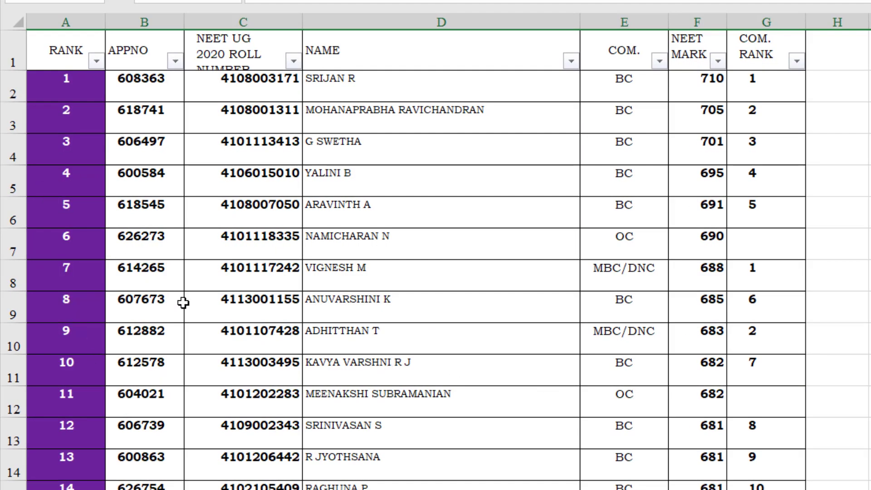
Return to the NEET rank list and examine the rank 32 candidate's name, community and rank
scroll(183, 303, "down", 6)
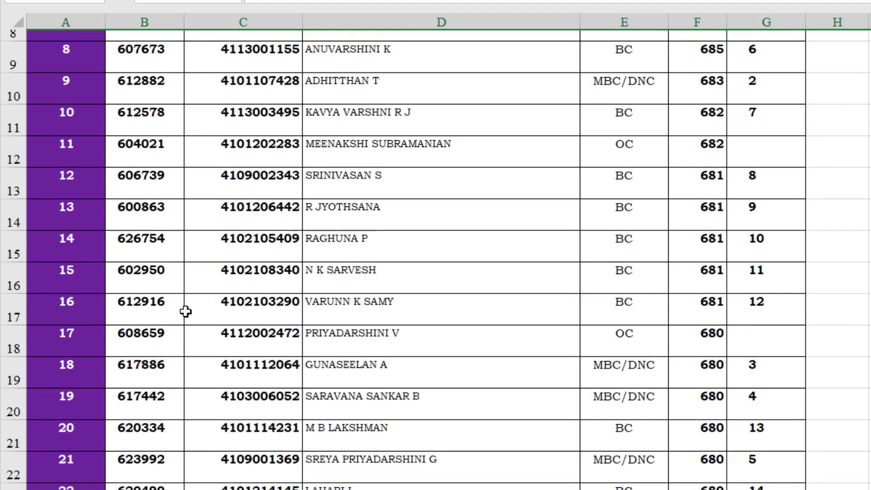
scroll(186, 312, "down", 2)
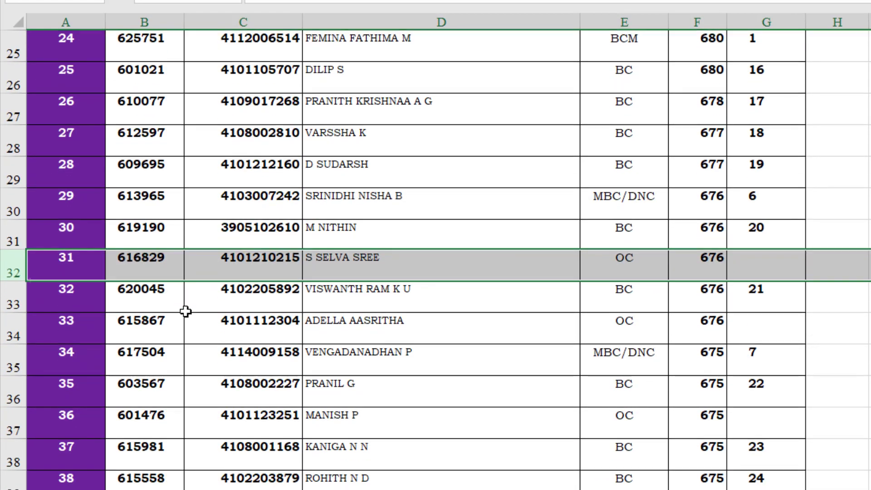
left_click(322, 299)
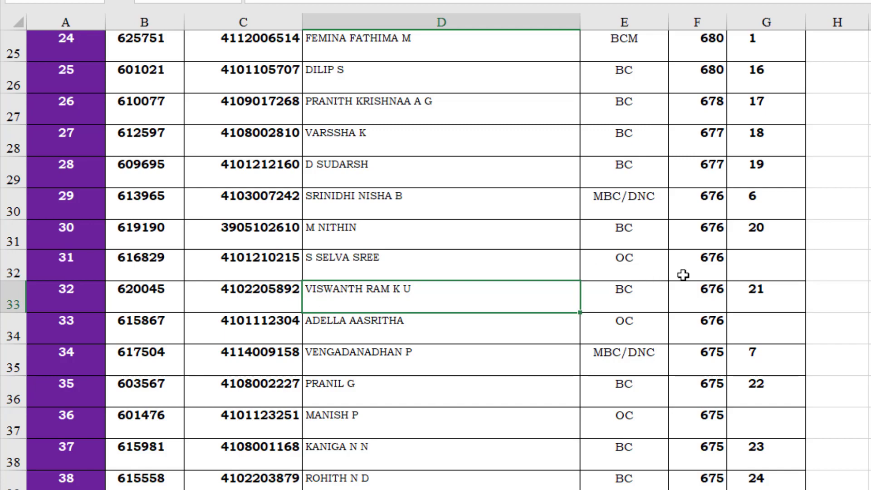
left_click(620, 291)
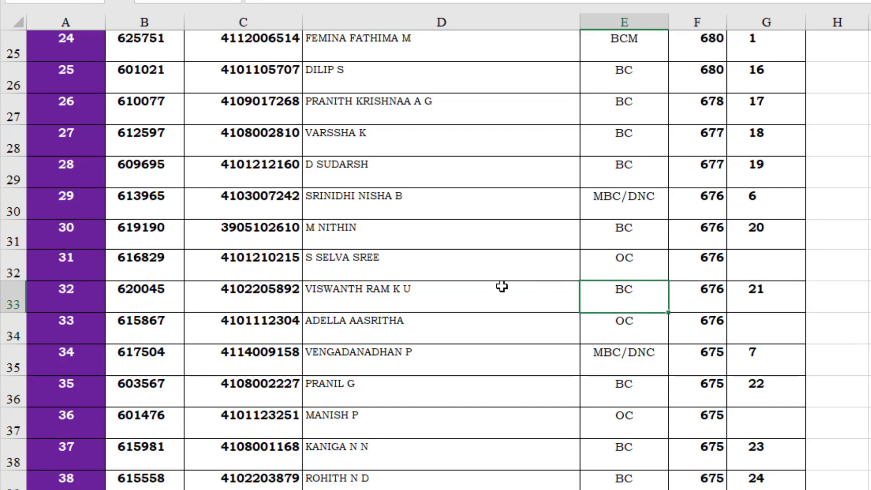
left_click(88, 296)
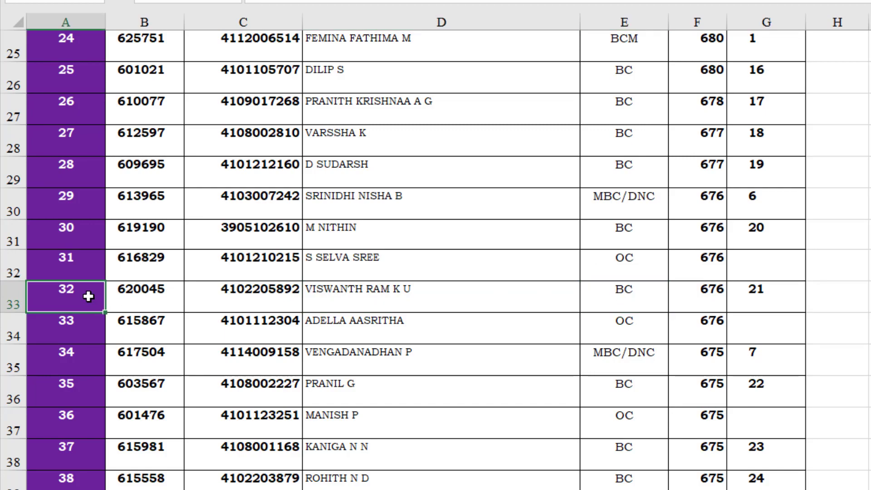
Compare the rank 32 entry in the NEET rank list with the Madras Medical College OC seats
key("ctrl+Page_Up")
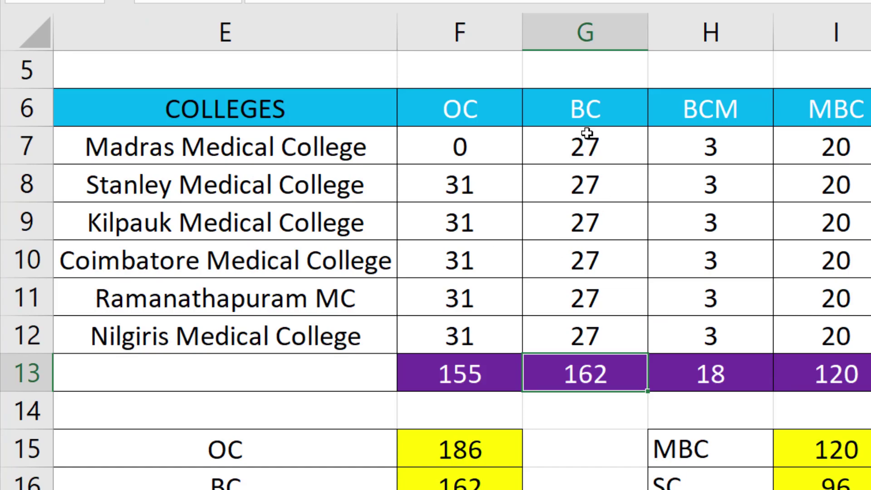
key("ctrl+Page_Down")
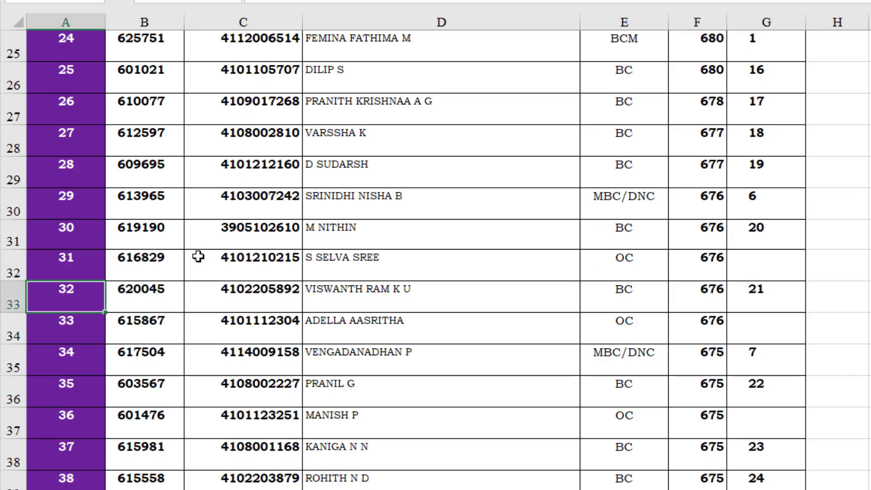
key("ctrl+Page_Up")
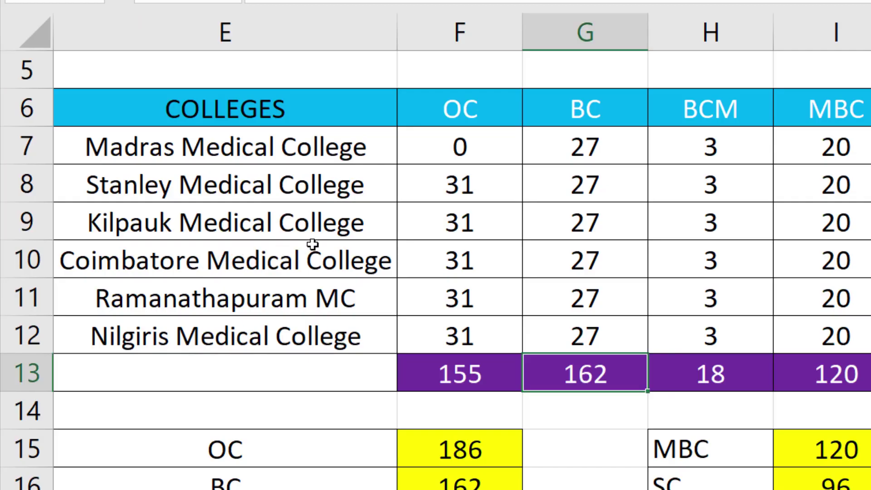
left_click(442, 161)
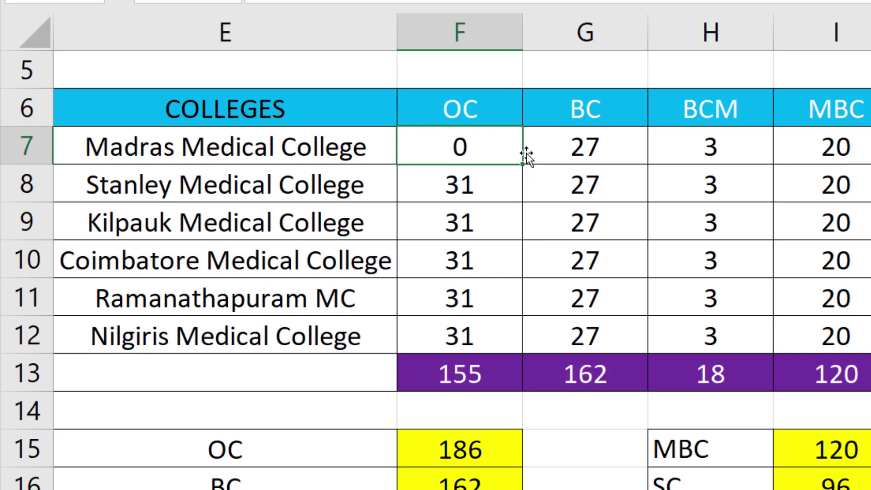
Select the rank 32 row in the rank list and set the Madras Medical College BC seats to 26
left_click(608, 145)
key("ctrl+Page_Down")
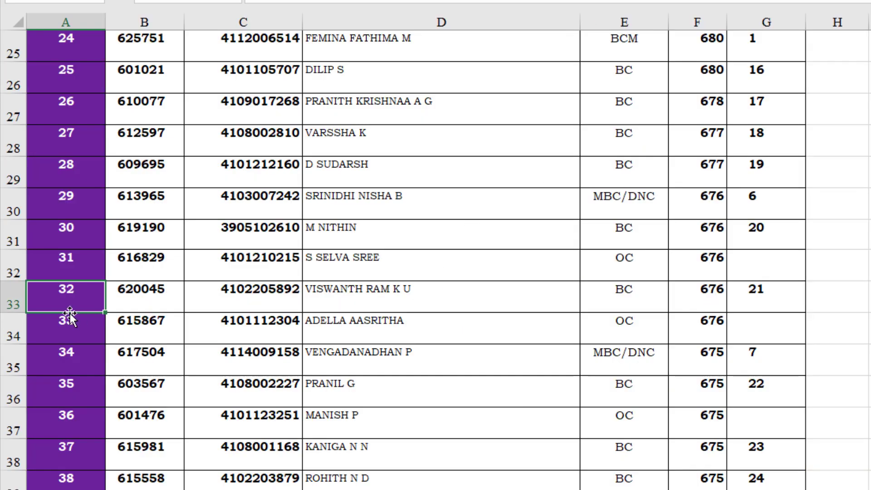
left_click(9, 301)
key("ctrl+Page_Up")
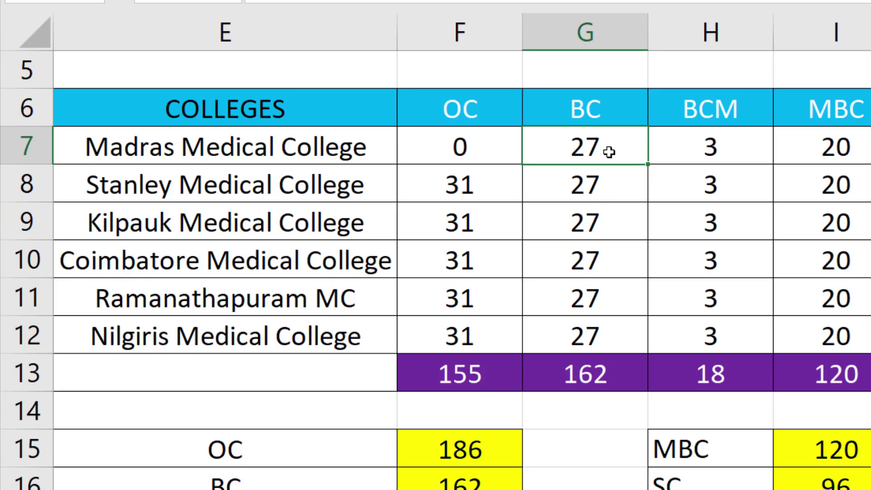
type("26")
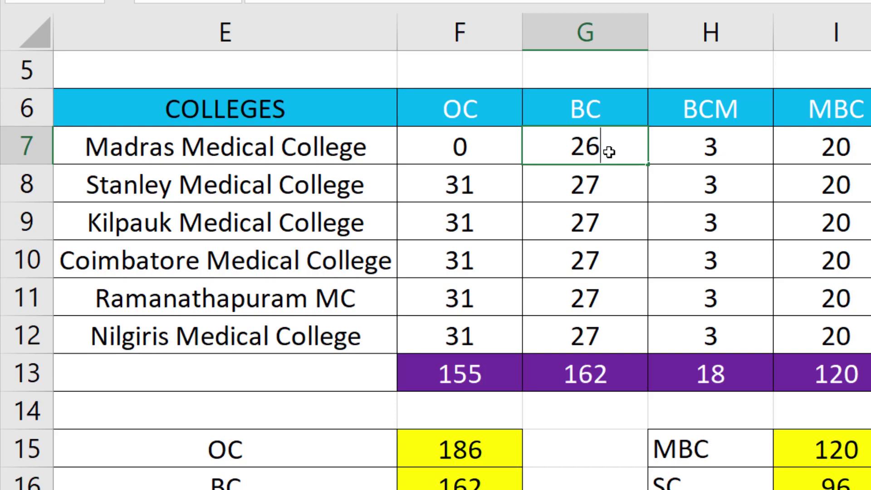
key("Return")
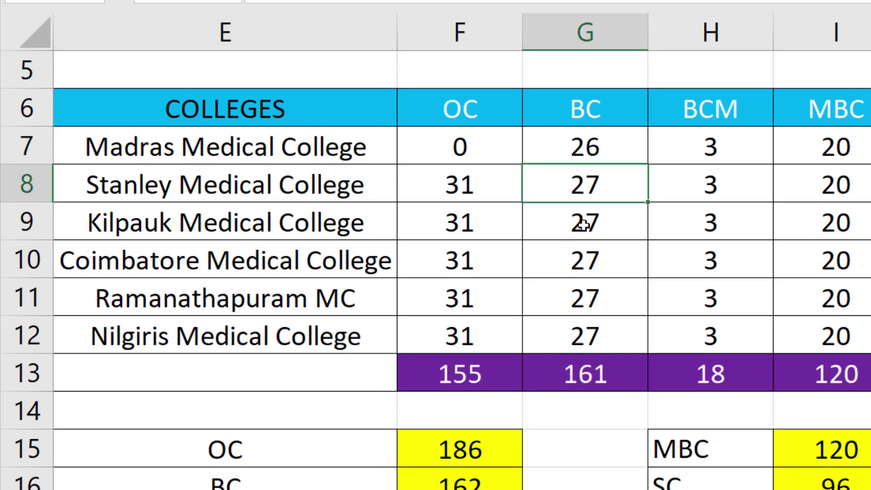
Review the BC and OC seat totals in the purple row and the Madras Medical College BC seats
left_click(581, 372)
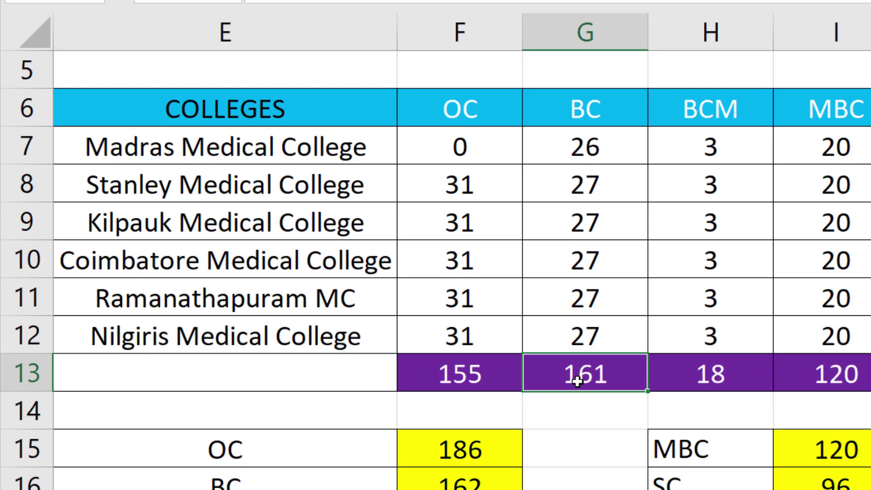
left_click(461, 375)
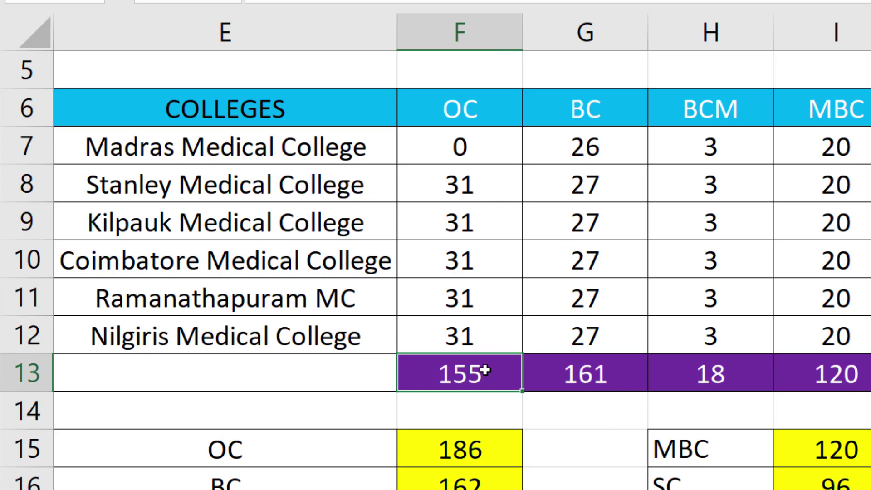
left_click(611, 376)
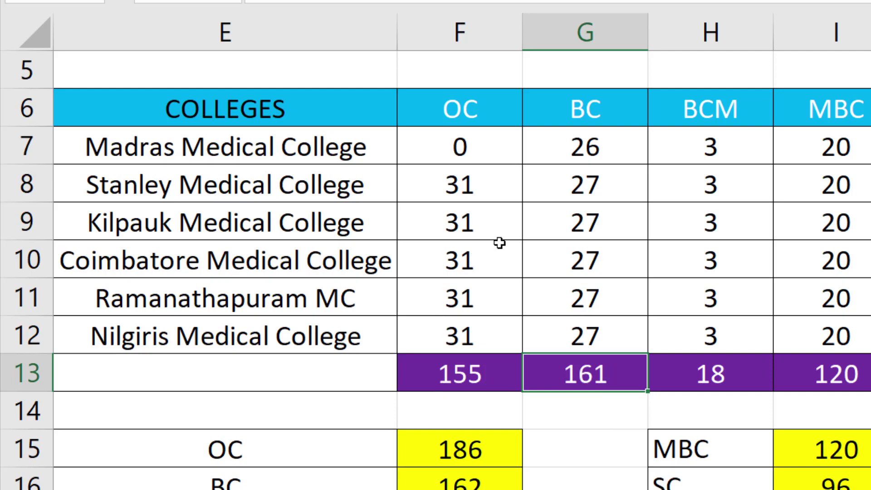
left_click(584, 154)
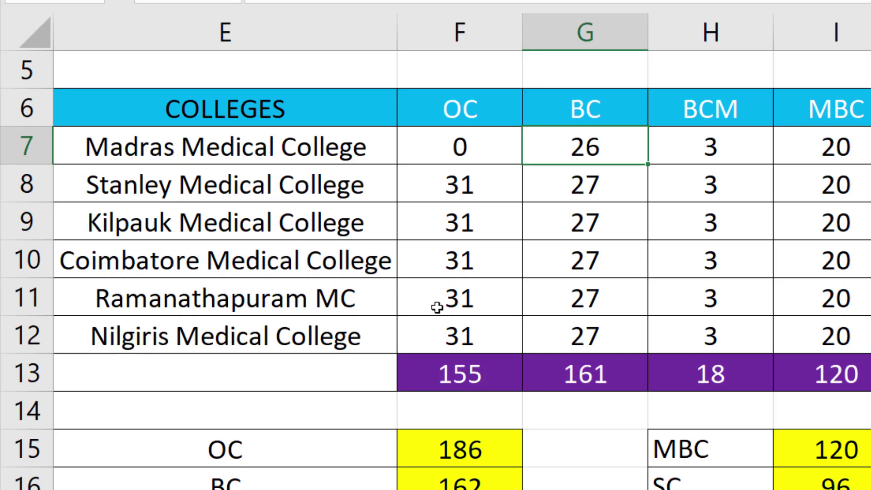
Set the Nilgiris Medical College OC seats to 30 and BC seats to 28, and check the BC total
left_click(457, 331)
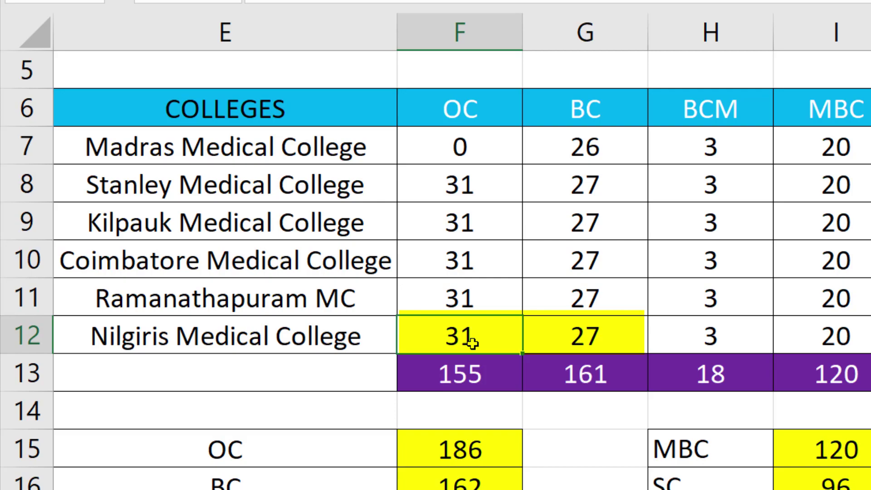
type("30")
key("Tab")
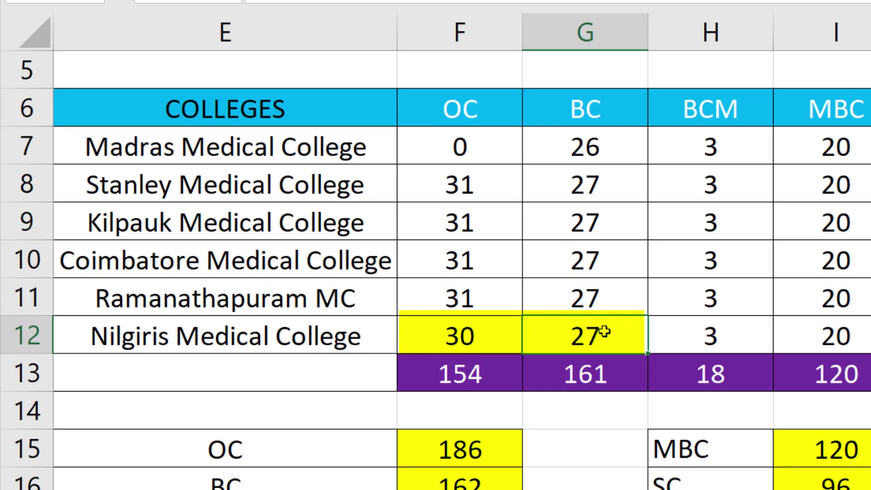
type("28")
key("Return")
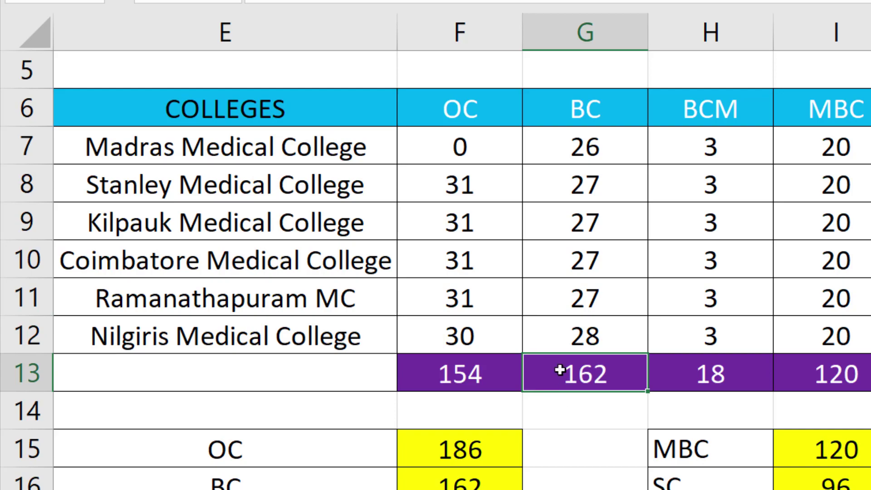
left_click(600, 140)
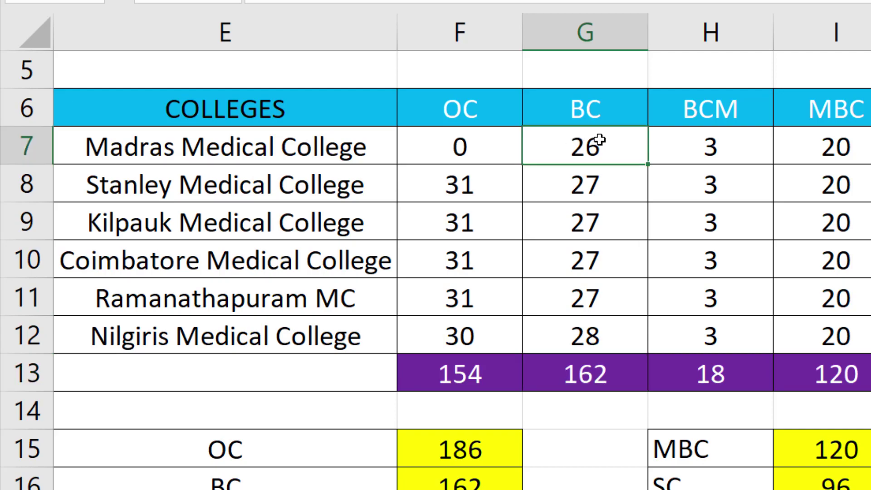
left_click(589, 372)
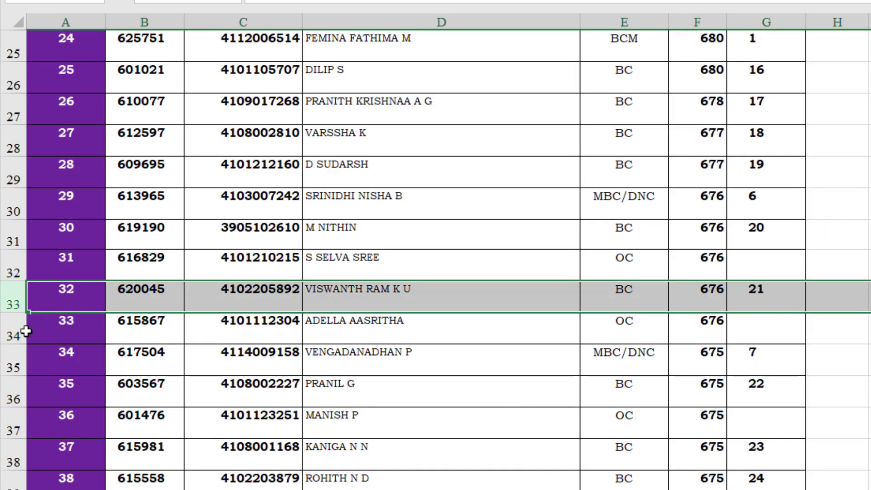
Check the rank 33 candidate's community in the rank list and set the Stanley Medical College OC seats to 30
left_click(15, 331)
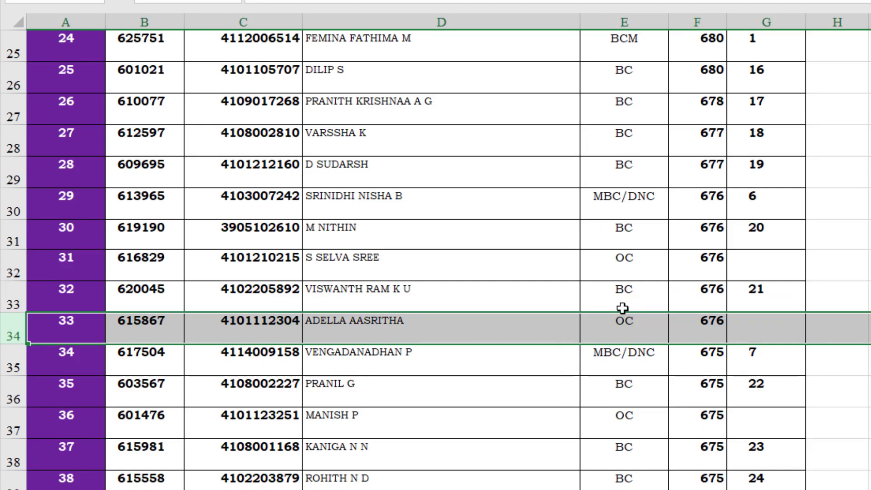
left_click(615, 329)
key("ctrl+Page_Down")
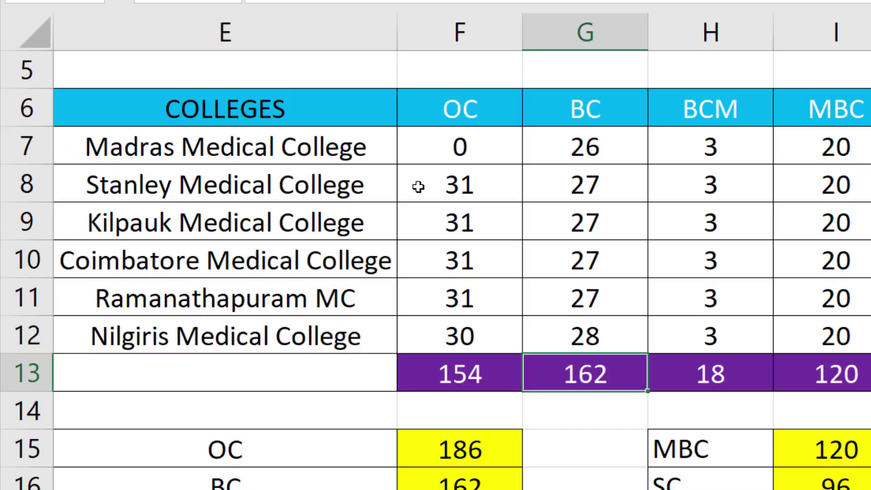
left_click(468, 136)
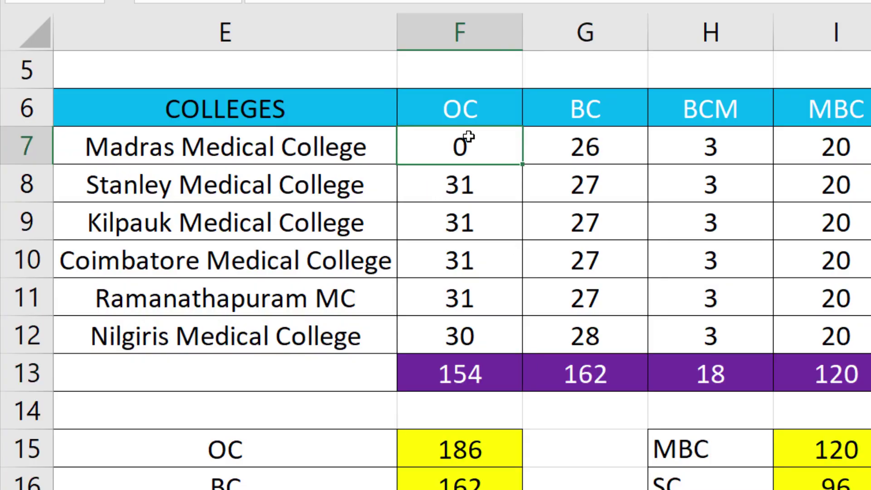
left_click(436, 190)
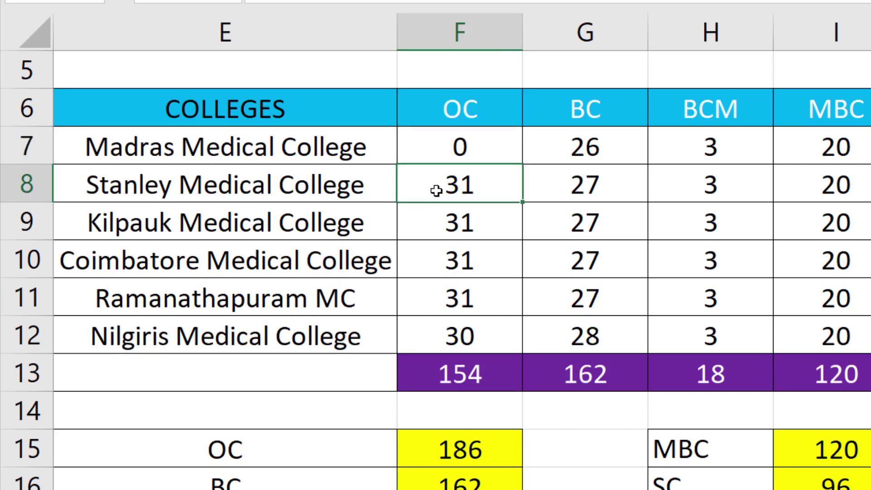
type("30")
key("Return")
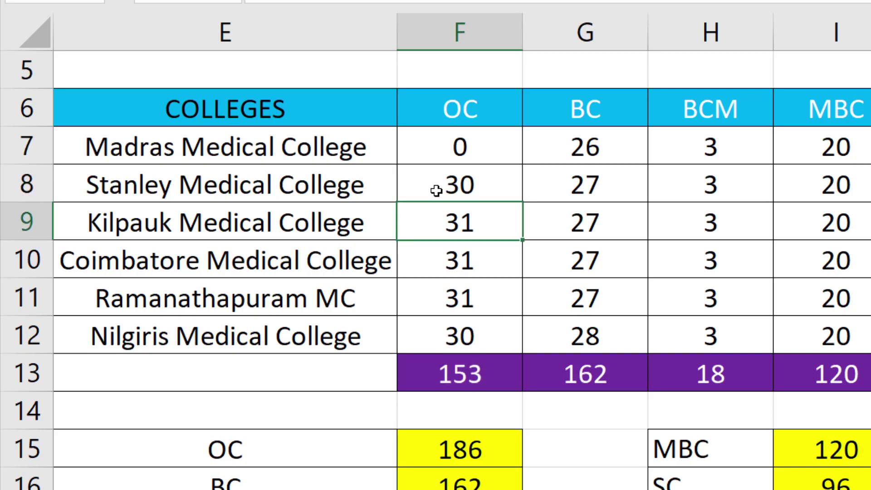
Check the rank 34 candidate's community in the rank list and set the Madras Medical College MBC seats to 19
key("ctrl+Page_Down")
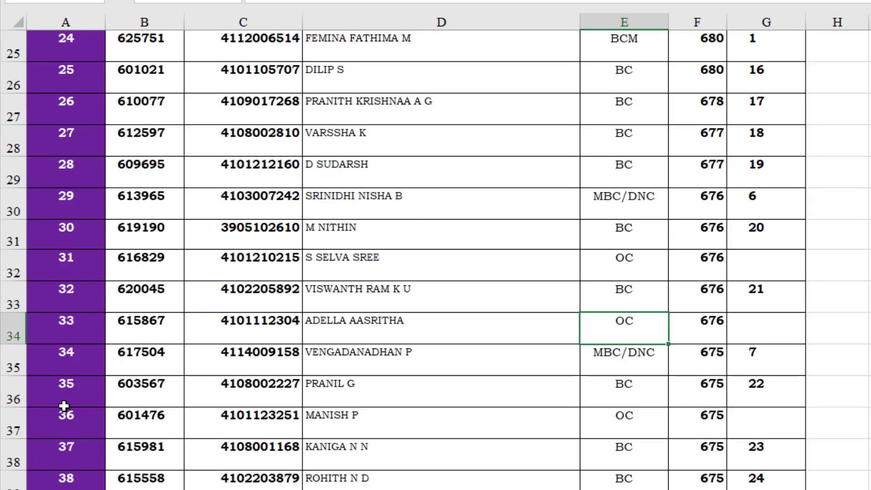
left_click(9, 366)
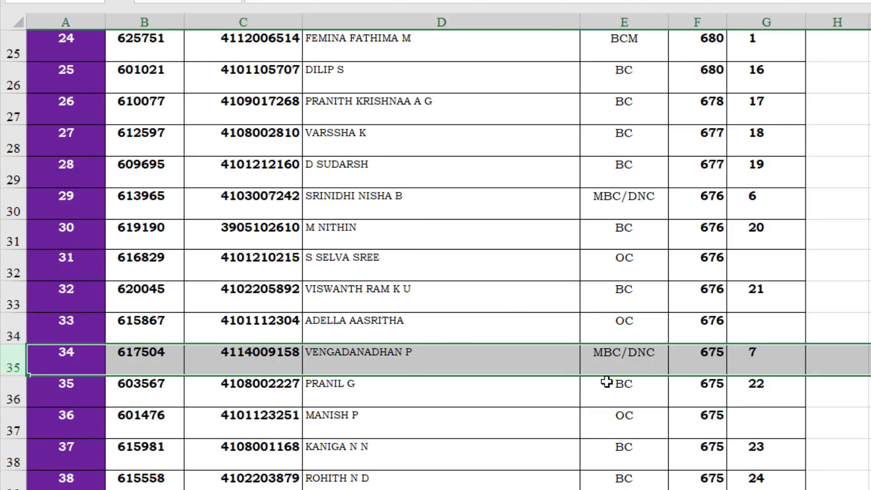
left_click(622, 368)
key("ctrl+Page_Down")
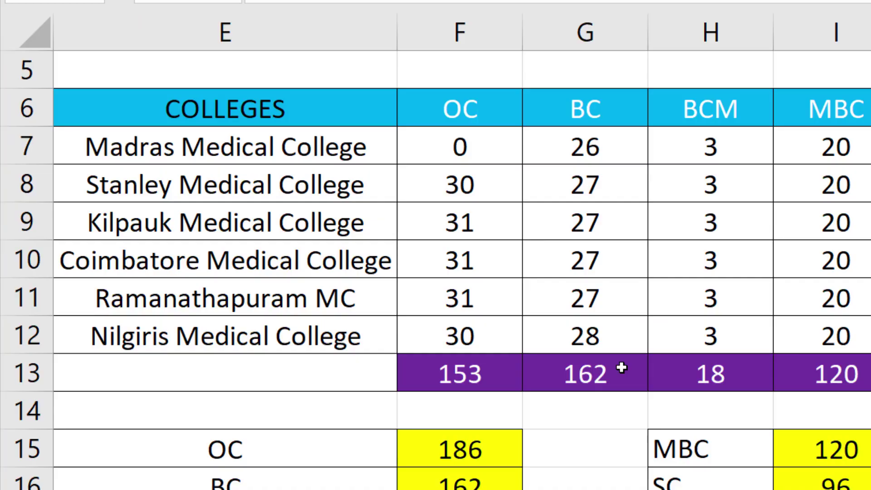
left_click(843, 147)
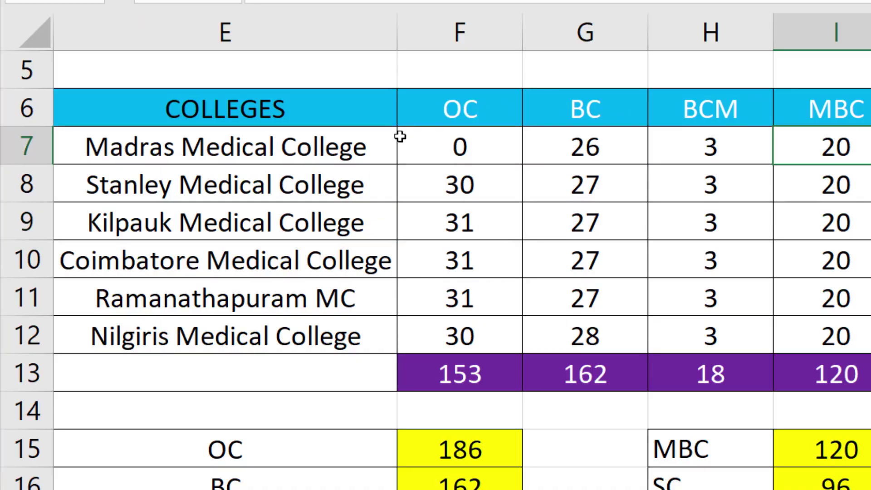
left_click(437, 157)
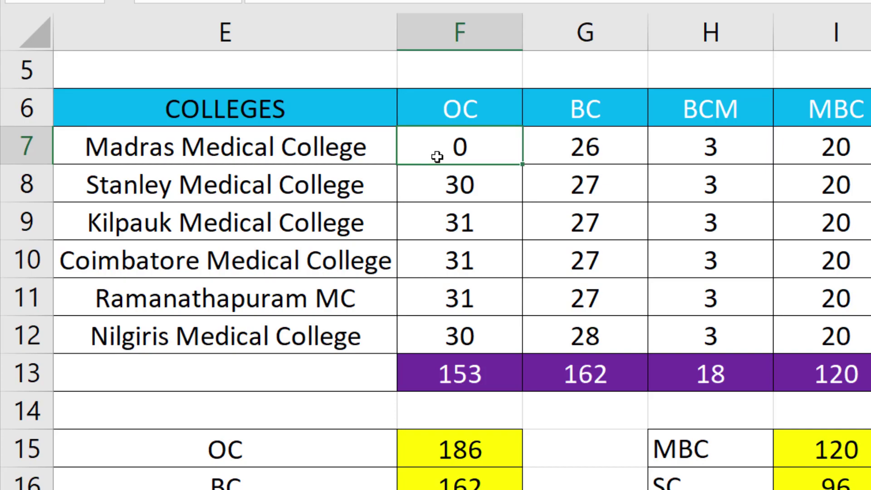
left_click(852, 145)
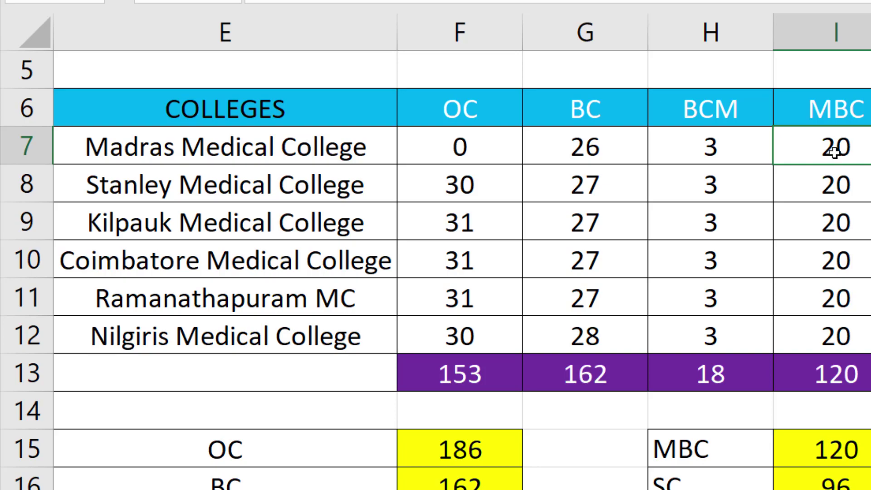
type("19")
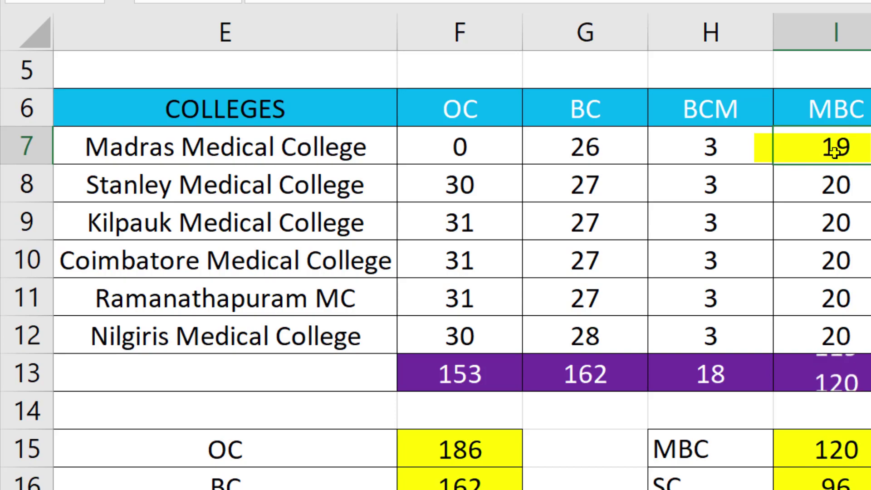
key("Return")
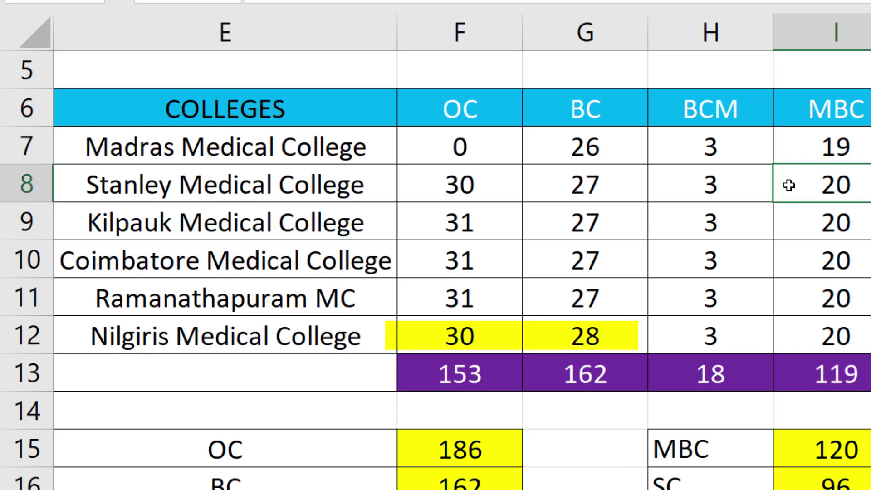
Set the Nilgiris Medical College OC seats to 29 and MBC seats to 21, and check the MBC total
left_click(481, 341)
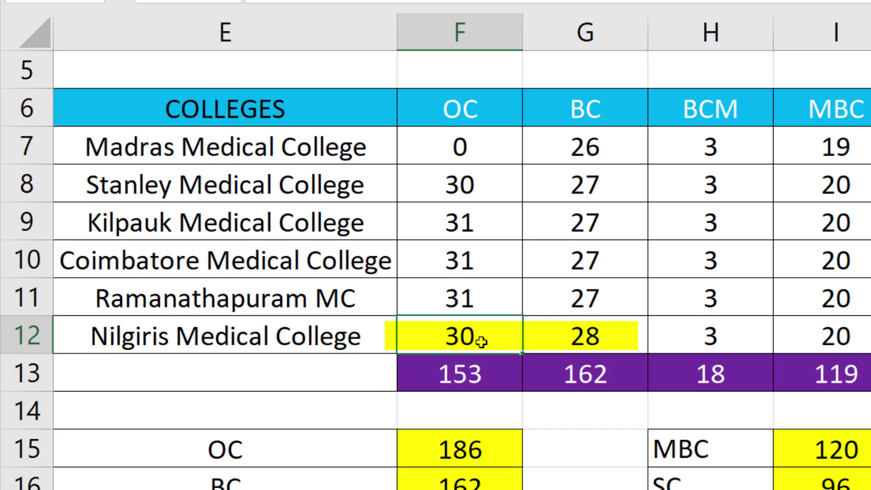
type("29")
key("Tab")
key("Tab")
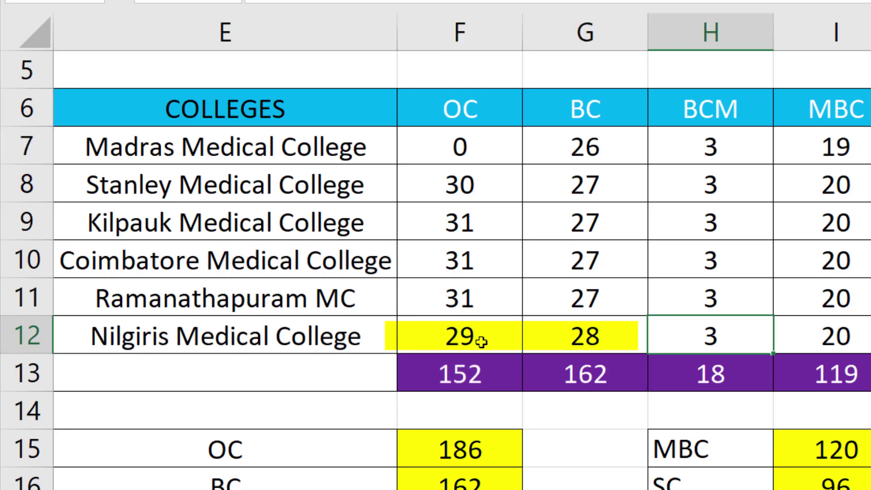
key("Tab")
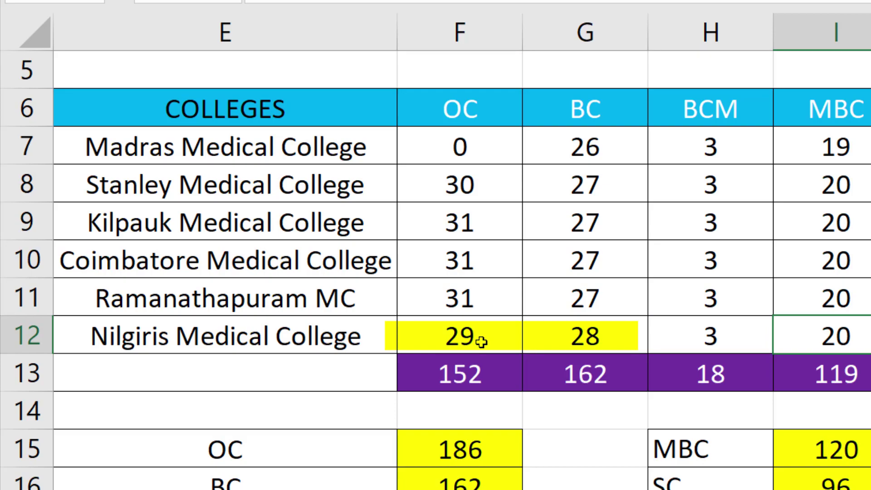
type("21")
key("Return")
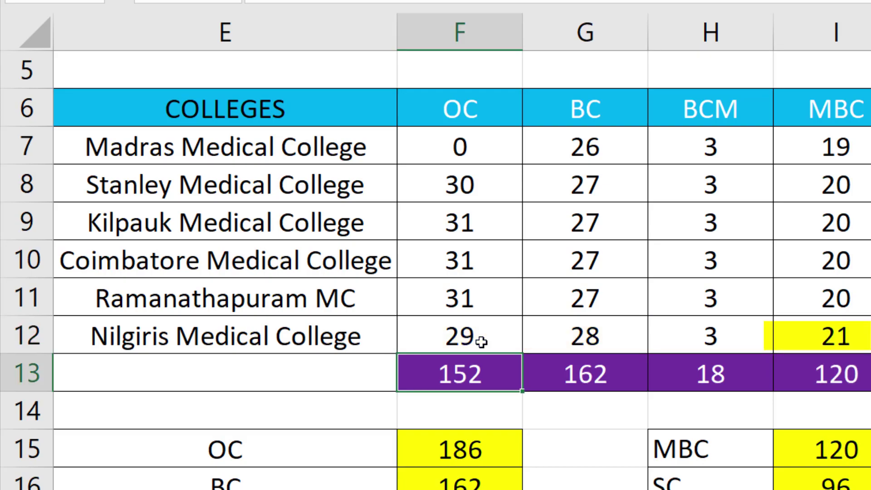
left_click(825, 387)
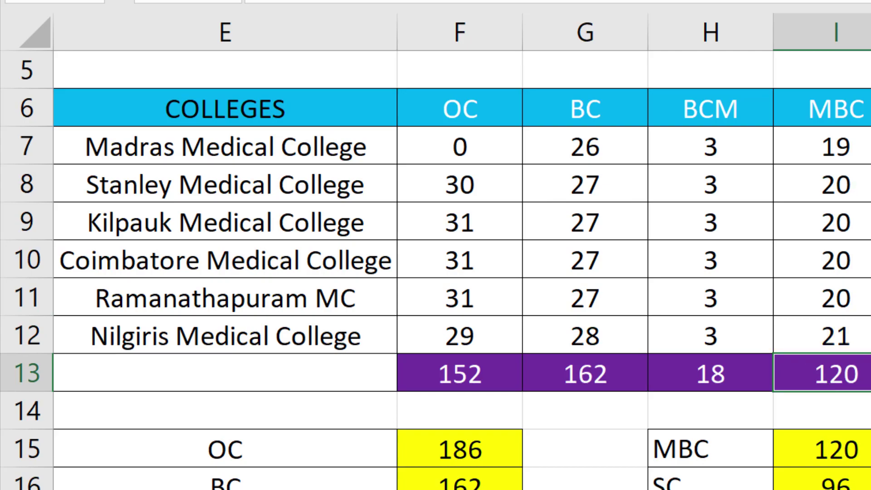
left_click(822, 146)
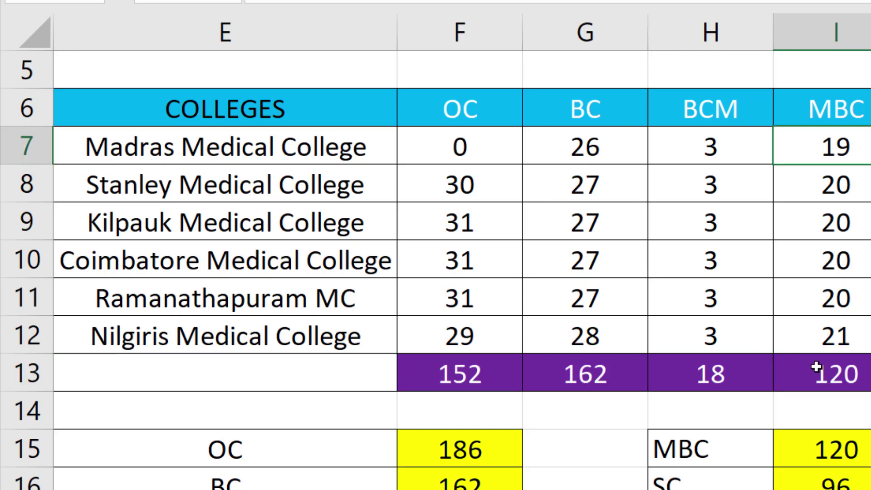